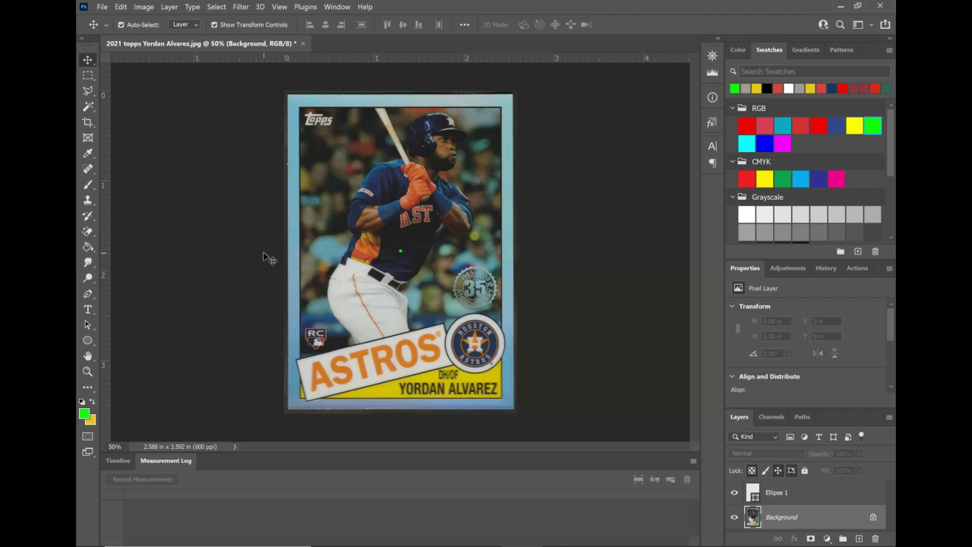
Set a custom measurement scale with a pixel length of 600, a logical length of 1 and logical units of inches.
click(693, 461)
mouse_move(760, 339)
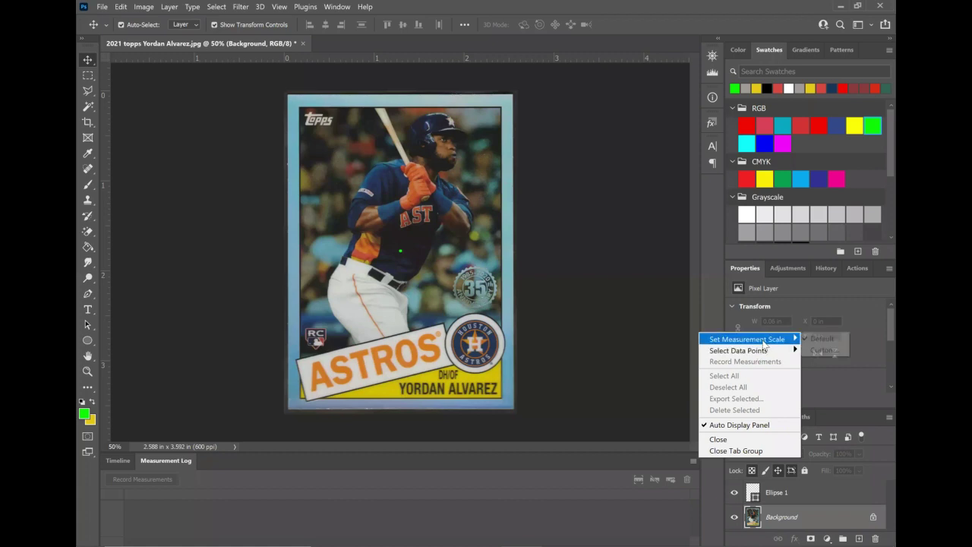
click(825, 350)
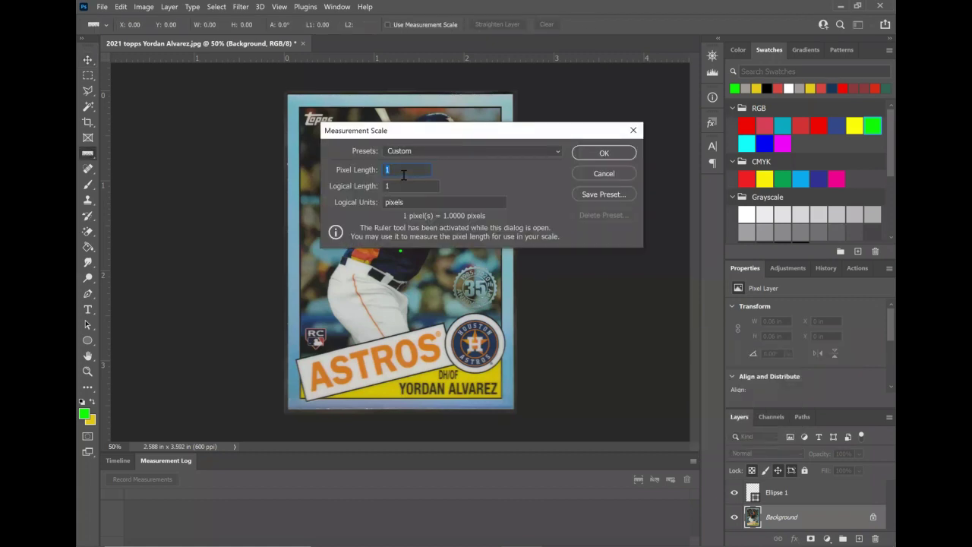
text(600)
double_click(412, 202)
text(inches)
click(623, 156)
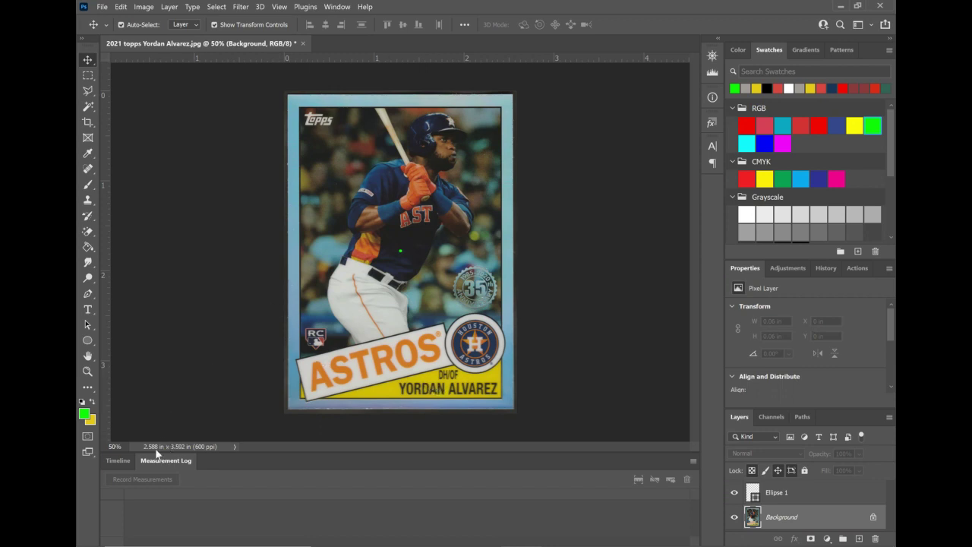
Measure from the card's green center dot to the right and left inner borders with the Ruler tool, recording each measurement.
click(89, 153)
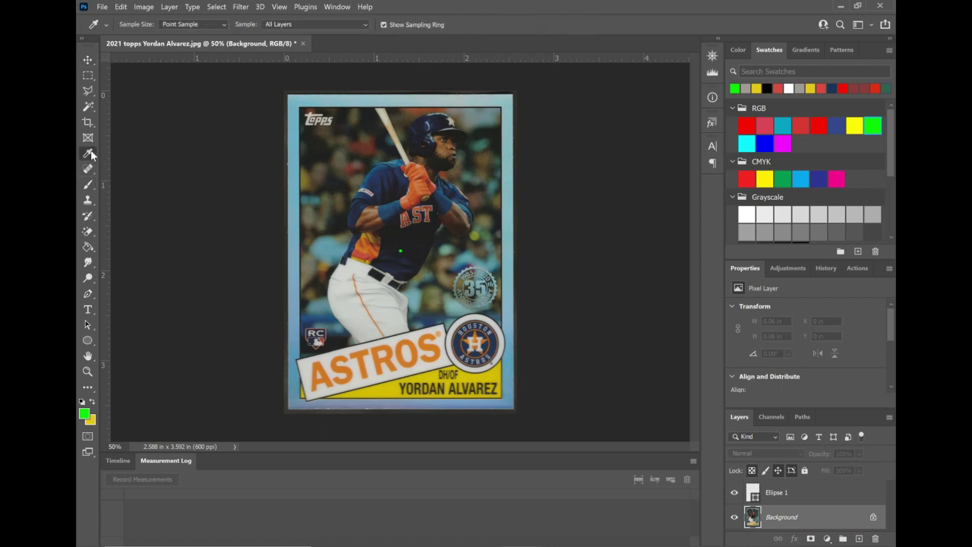
right_click(90, 155)
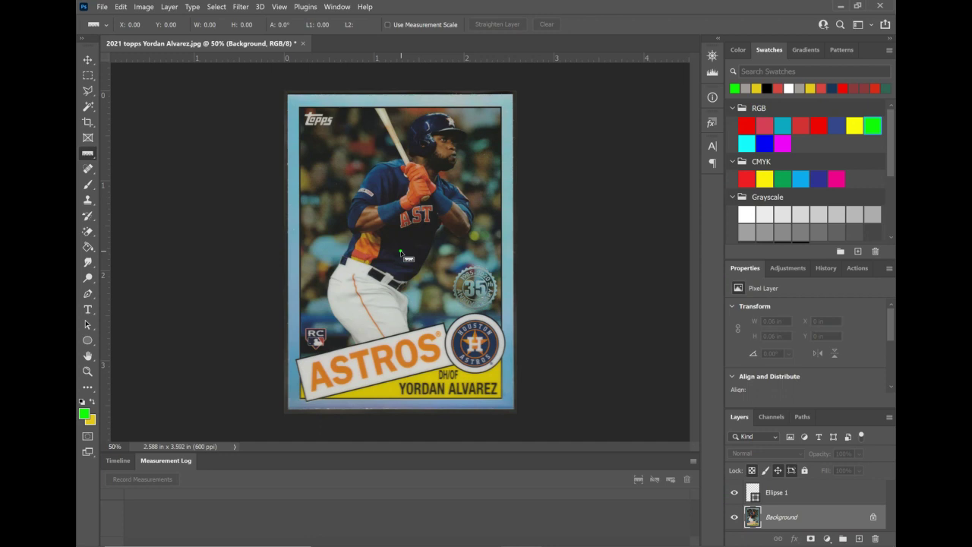
drag(400, 251, 504, 253)
click(158, 476)
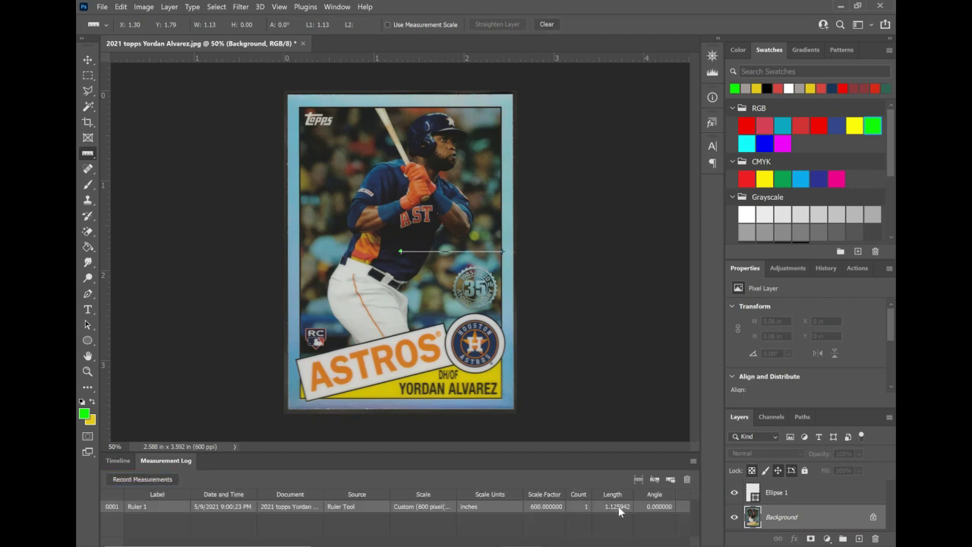
drag(357, 291, 372, 290)
drag(400, 251, 301, 252)
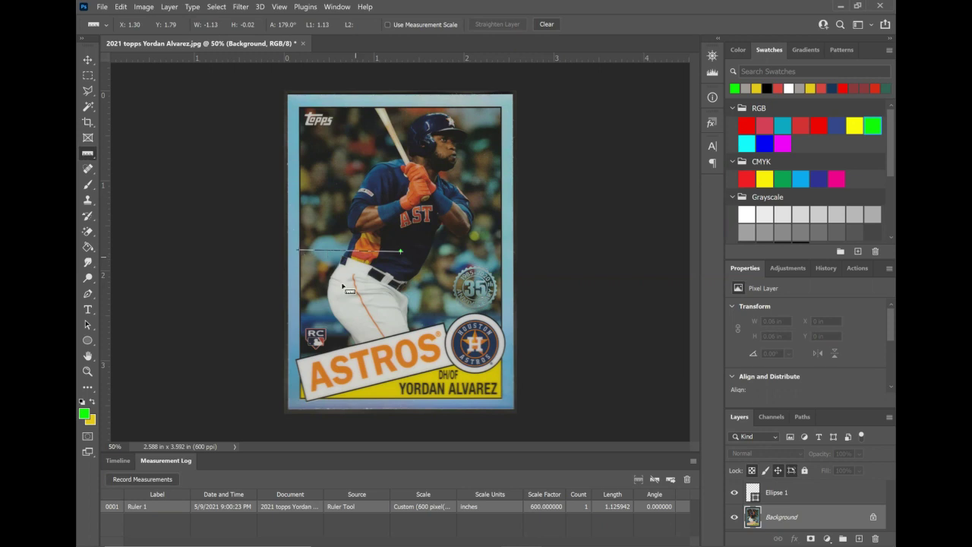
click(155, 477)
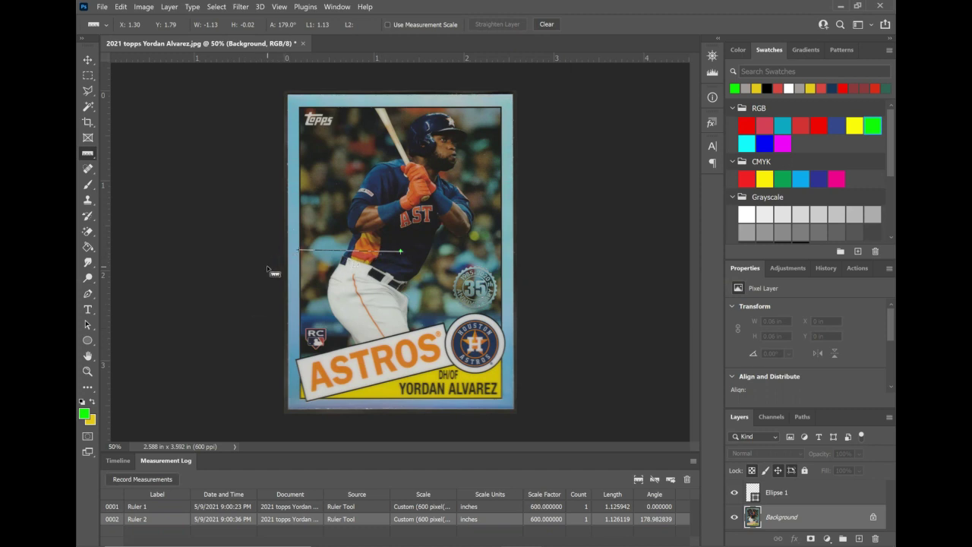
Measure from the green center dot to the card's top and bottom inner borders, recording each measurement in the log.
drag(324, 291, 329, 309)
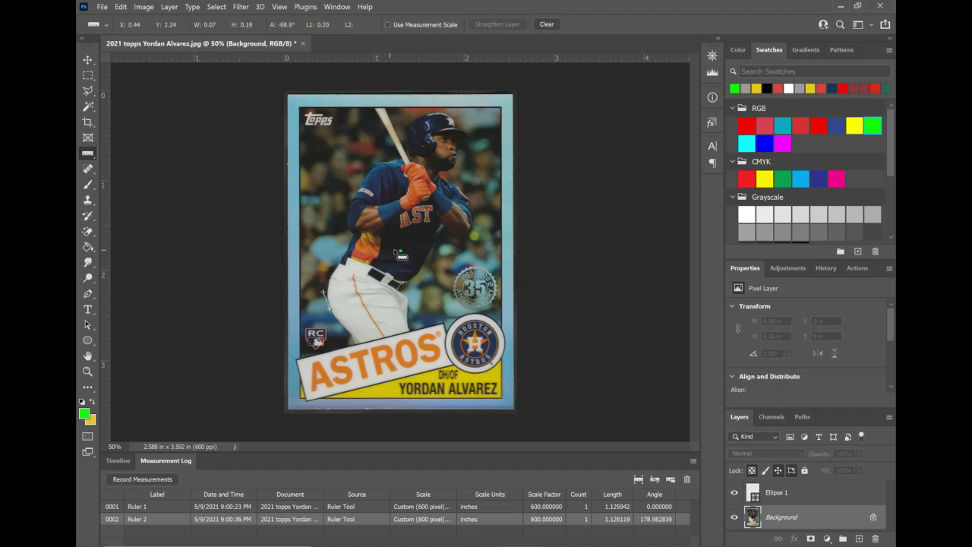
drag(400, 252, 403, 110)
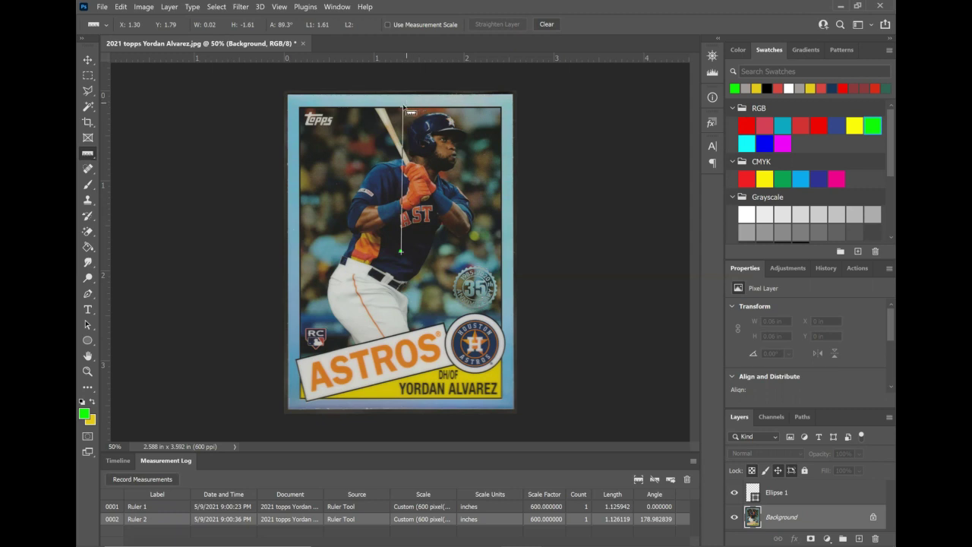
click(163, 478)
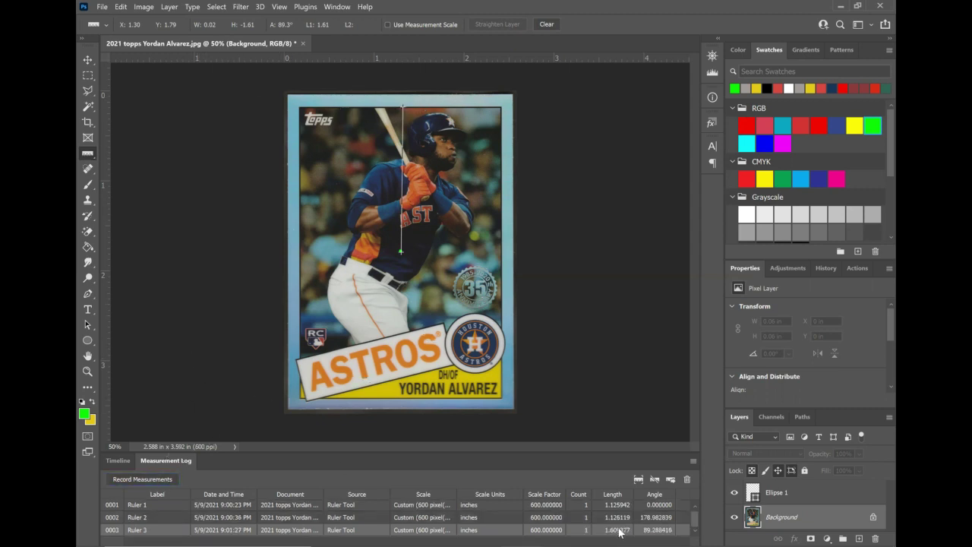
drag(325, 229, 324, 243)
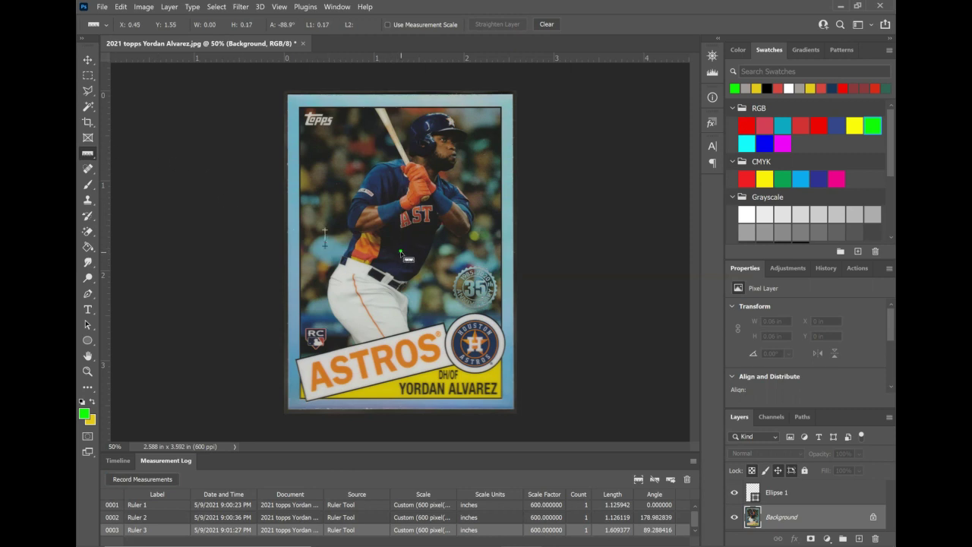
drag(401, 251, 401, 400)
click(155, 480)
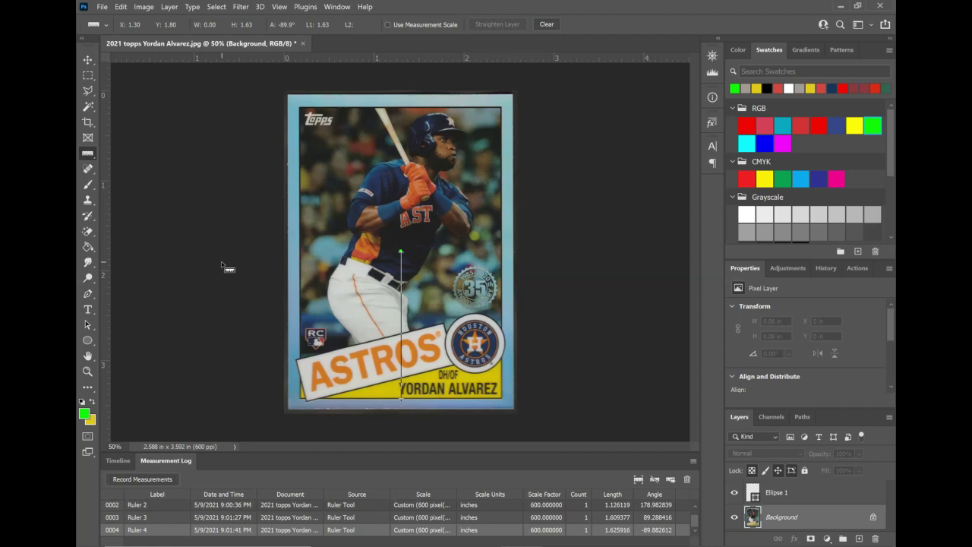
Delete the green center dot's ellipse layer with the Move tool active.
click(87, 60)
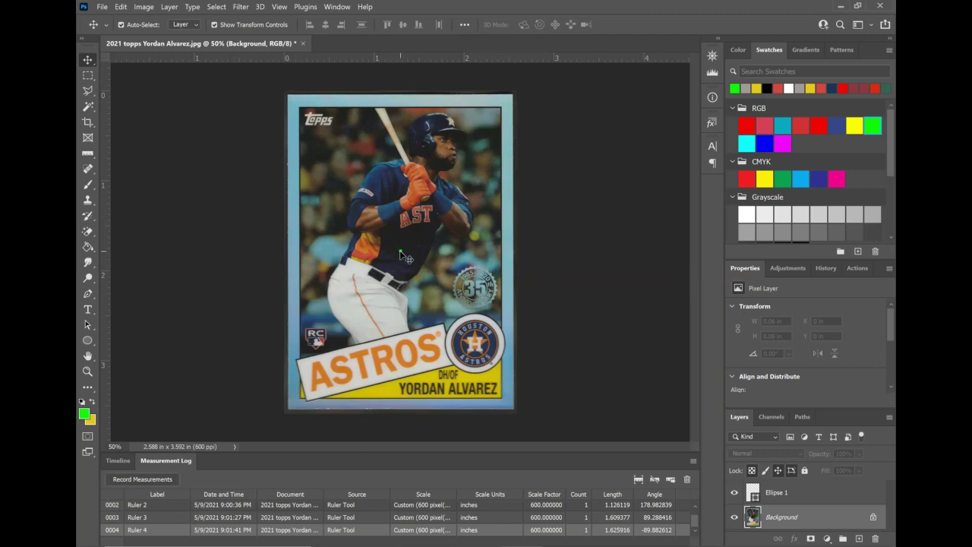
click(401, 254)
click(401, 254)
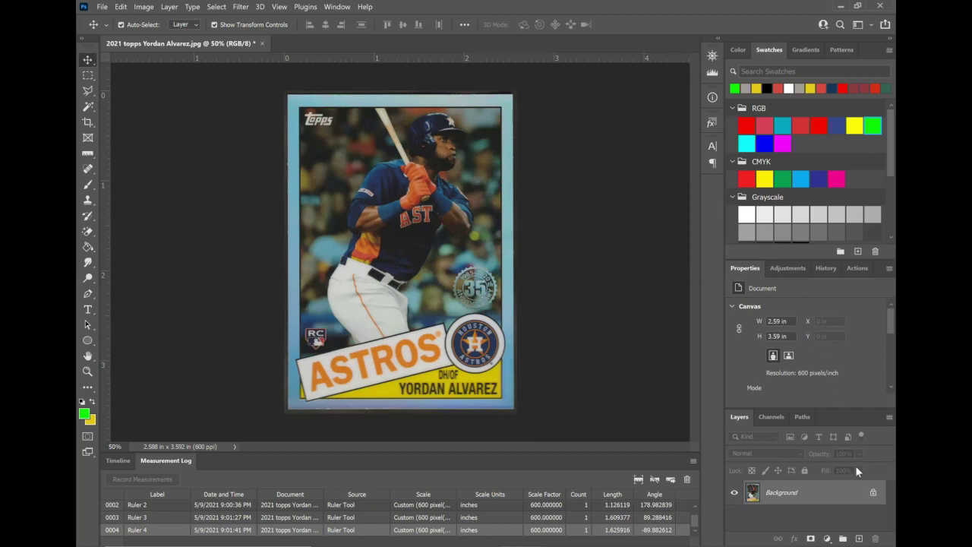
Run Action 7 of the Card Surface Mapping set to generate a normal map of the card.
click(854, 268)
click(790, 328)
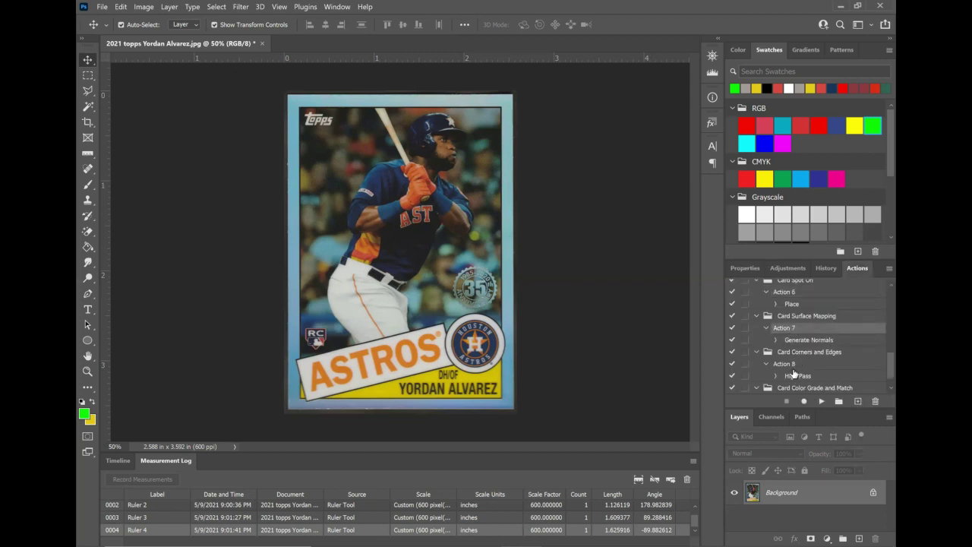
click(821, 400)
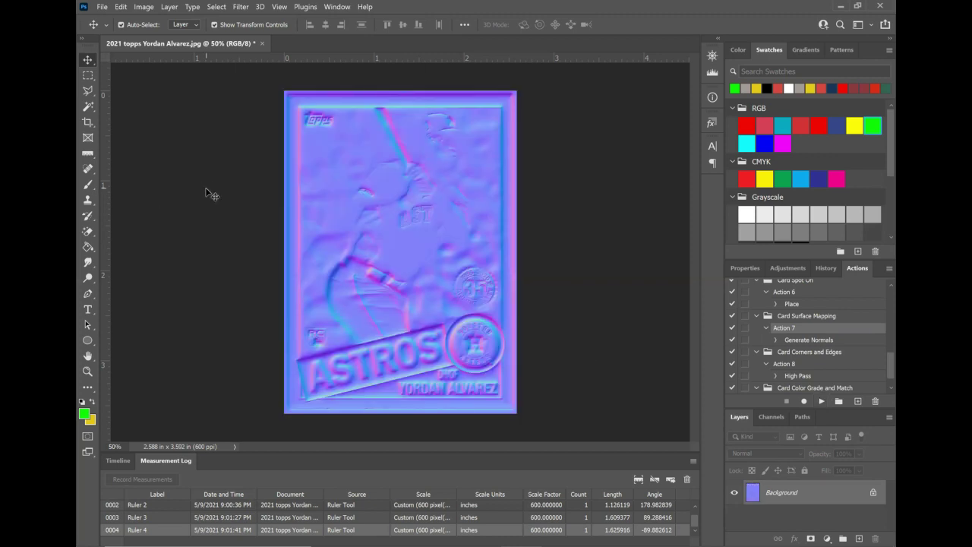
Examine the normal map at up to 300% along the card's corners, edges and surface for defects.
key(ctrl)
key(ctrl+plus)
key(ctrl+plus)
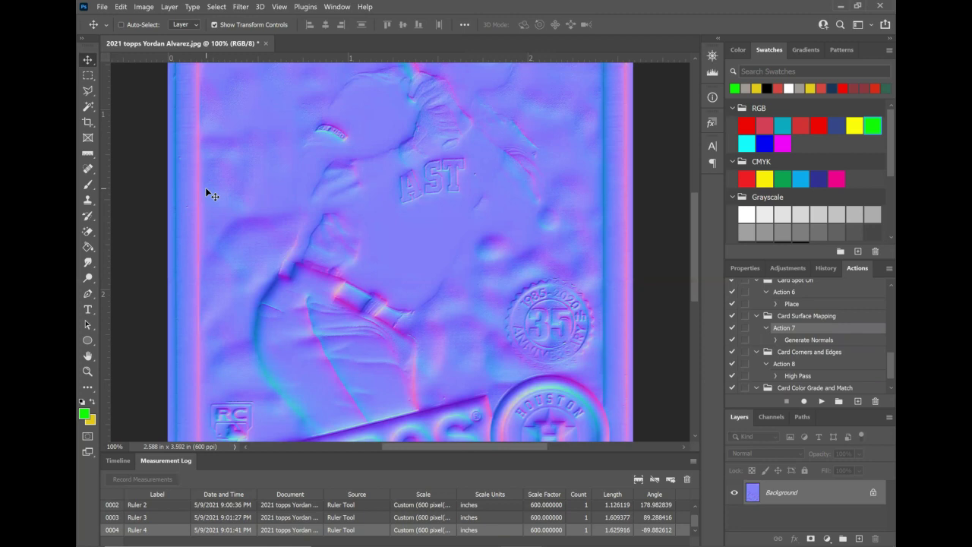
scroll(190, 239, up, 5)
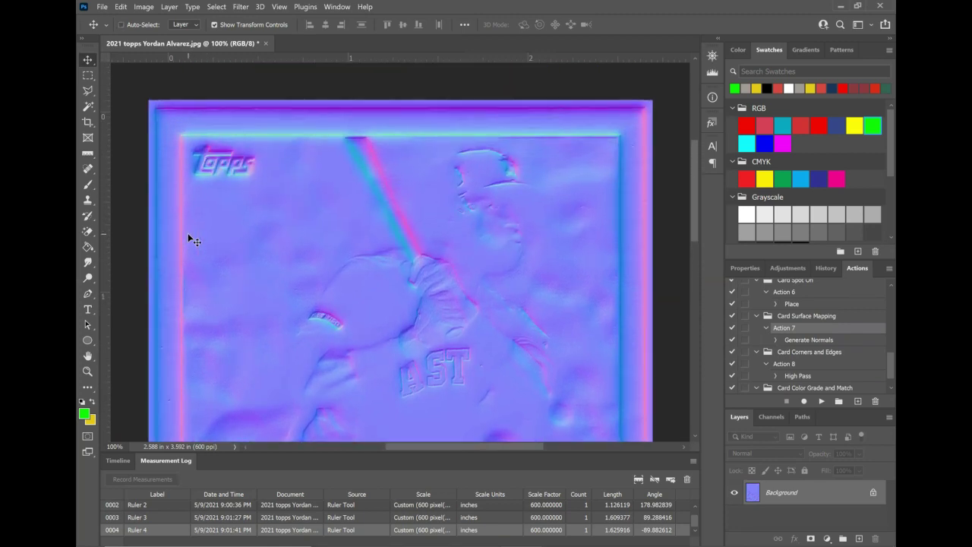
key(ctrl+plus)
key(ctrl+plus)
scroll(194, 216, up, 7)
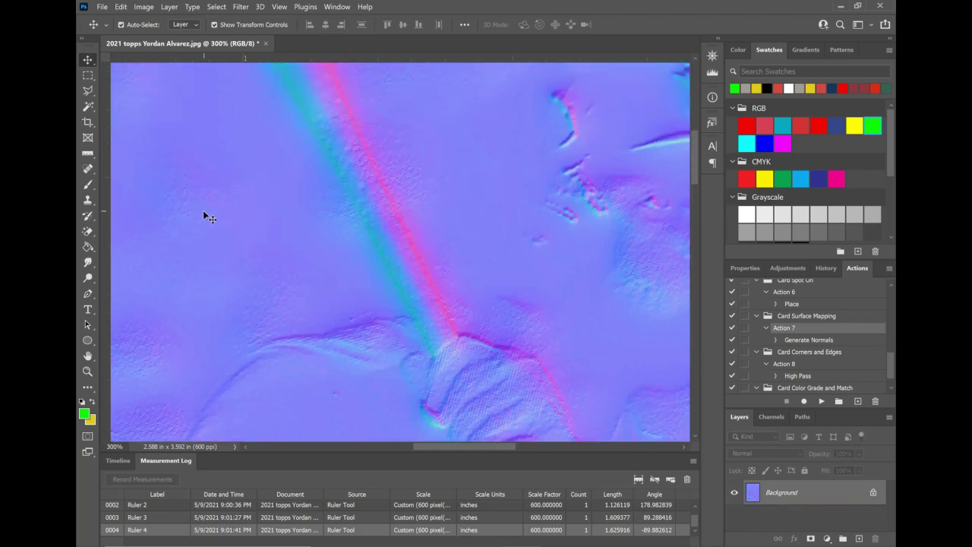
scroll(204, 211, up, 2)
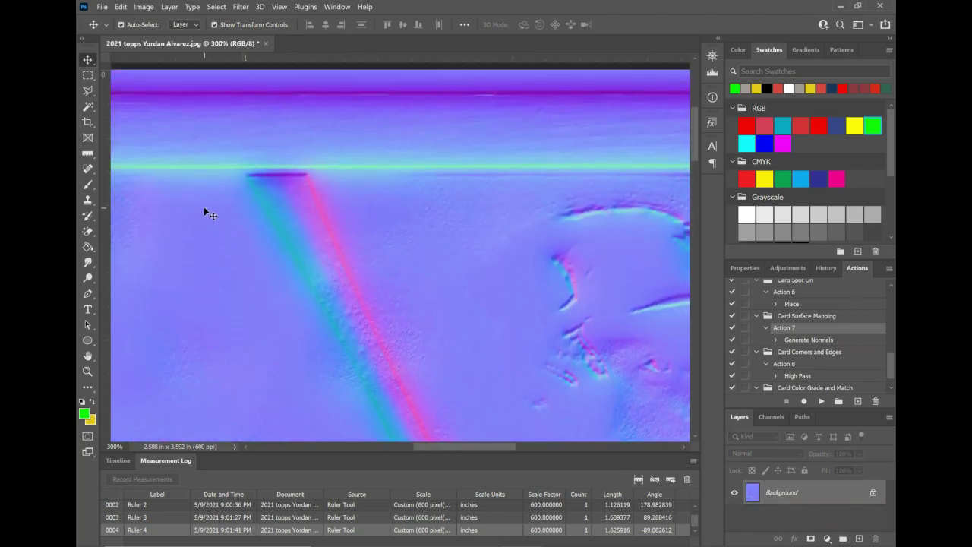
drag(466, 446, 372, 446)
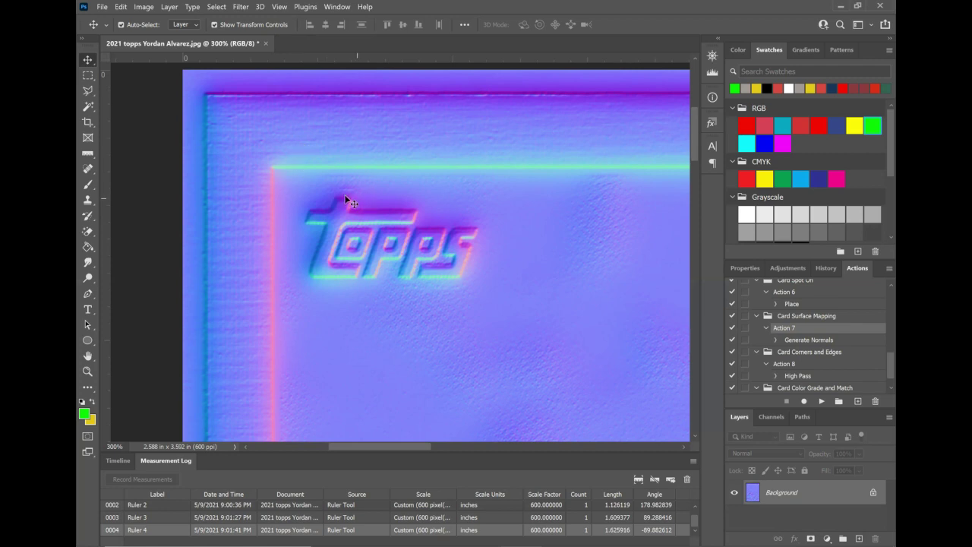
drag(396, 444, 420, 439)
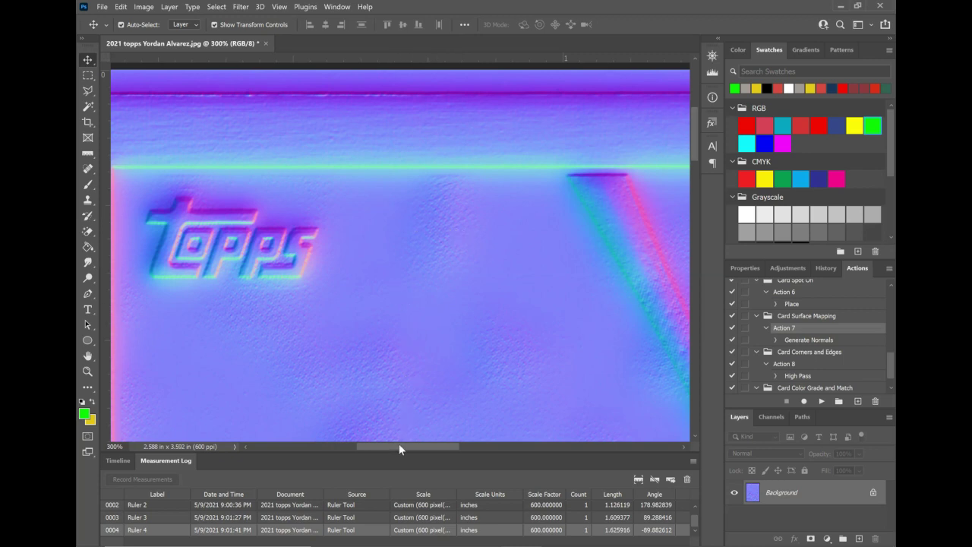
scroll(418, 446, right, 3)
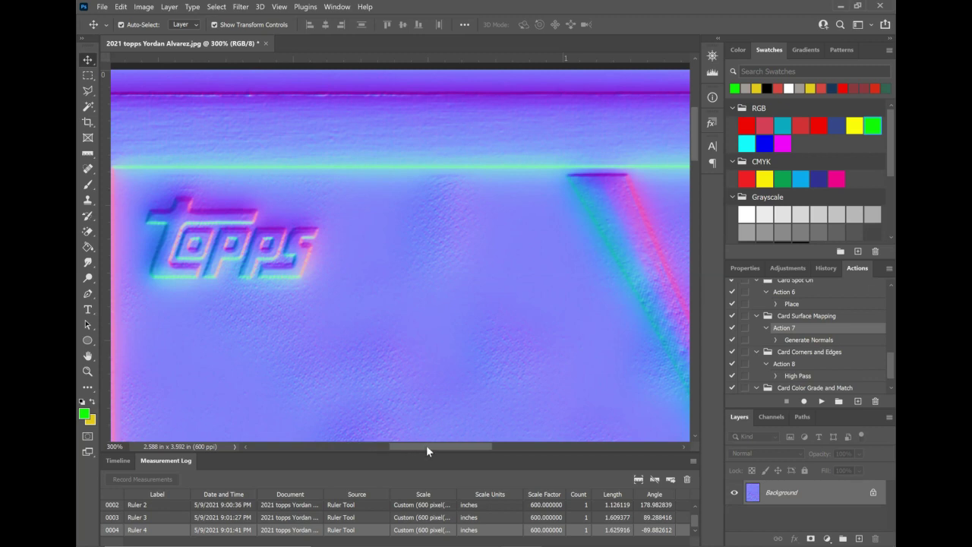
drag(431, 450, 522, 448)
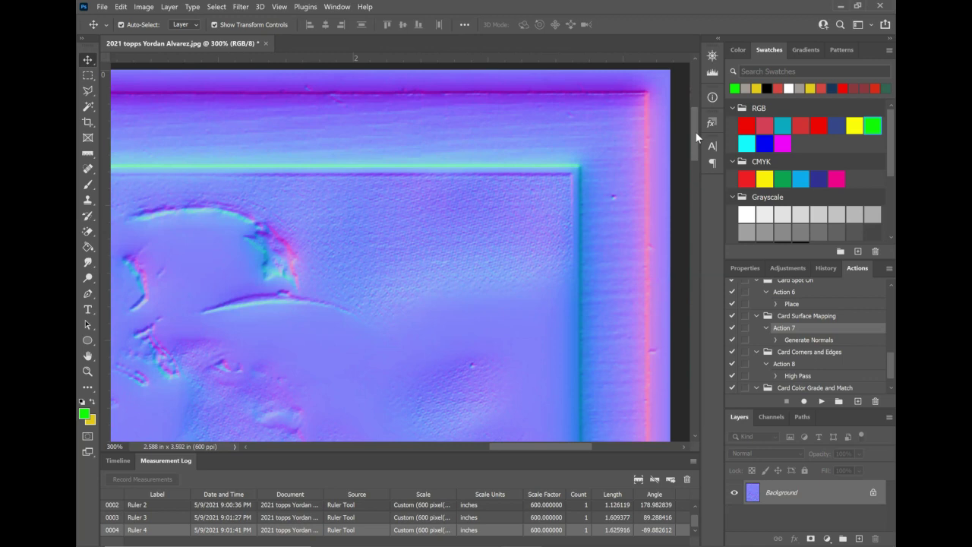
drag(695, 131, 691, 155)
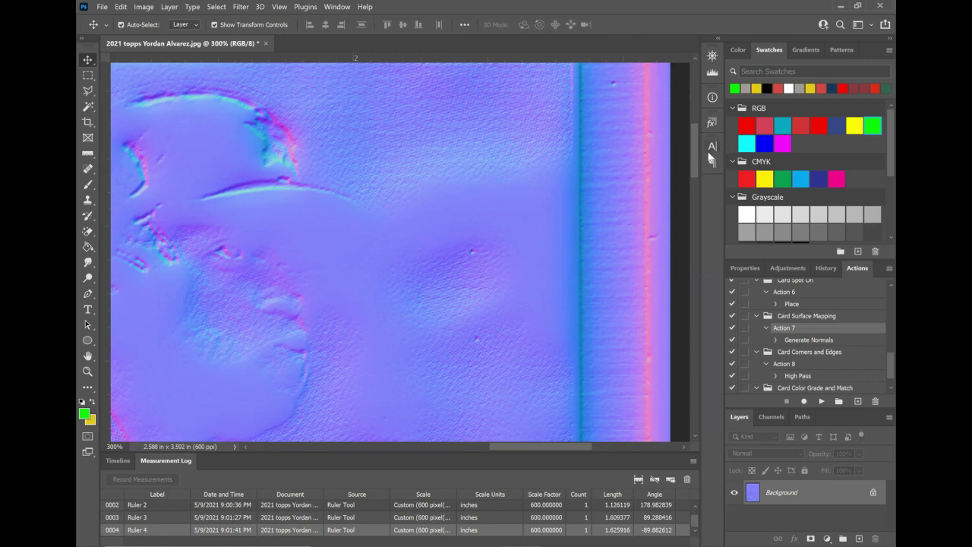
drag(693, 147, 690, 355)
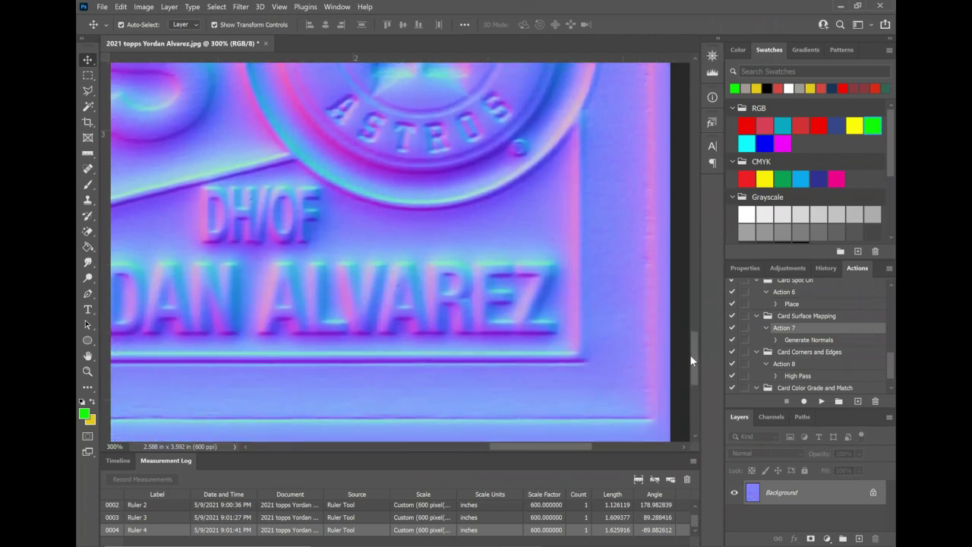
drag(549, 444, 397, 409)
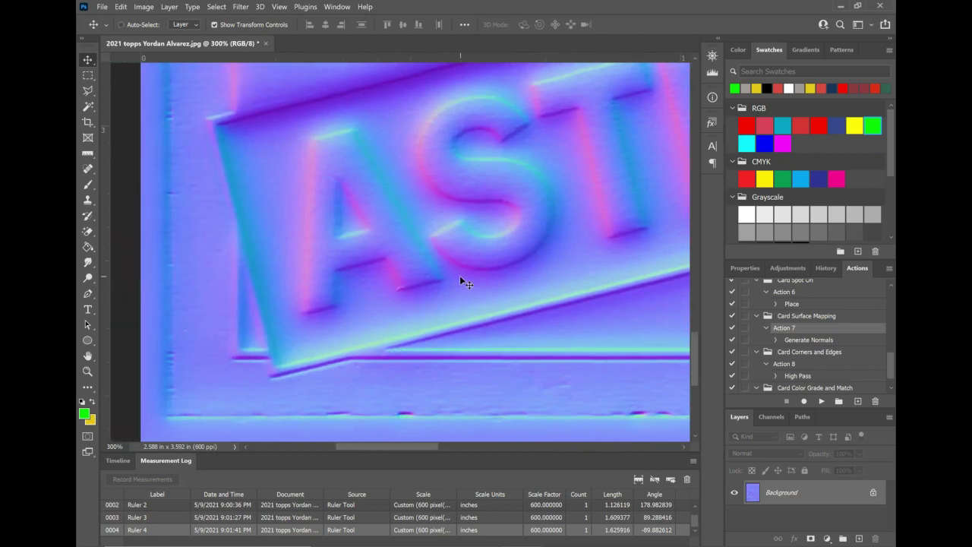
Examine the card's surface, edges and corners again at 400%, from the lower-left corner around to the Topps logo.
key(ctrl+plus)
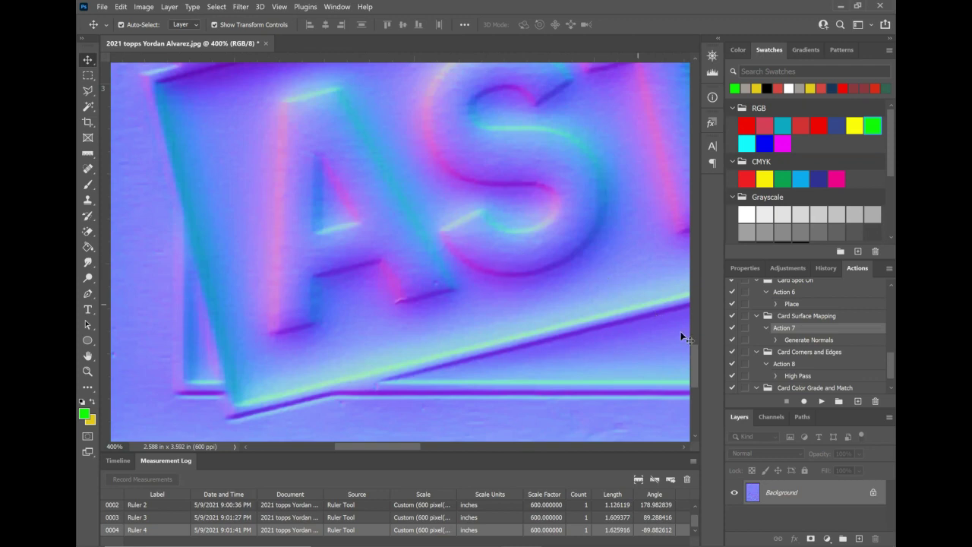
drag(693, 360, 699, 247)
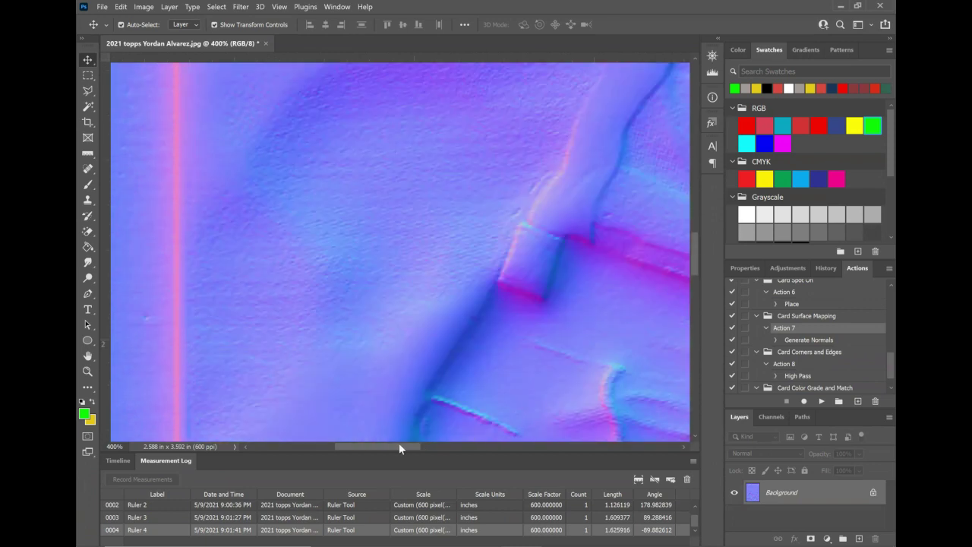
drag(399, 448, 389, 446)
drag(692, 250, 702, 368)
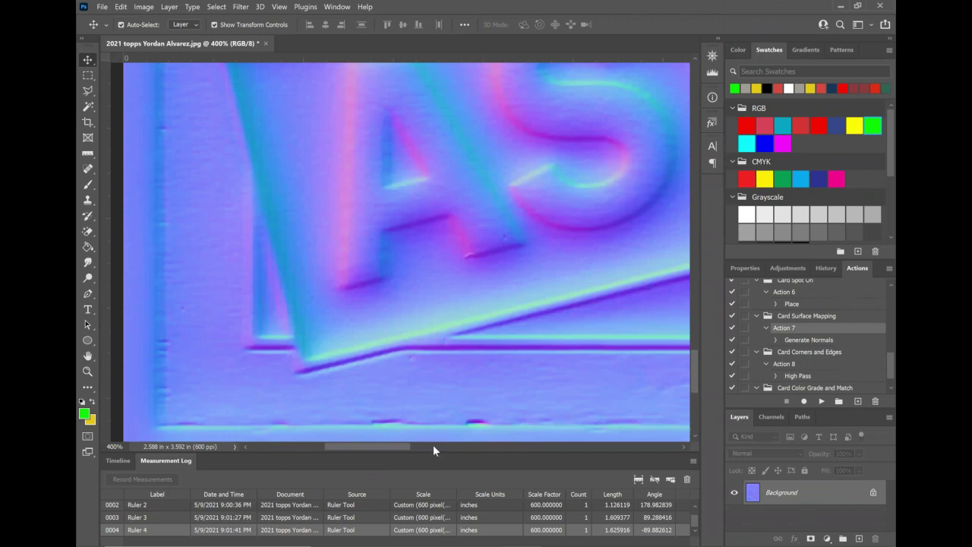
drag(403, 449, 606, 447)
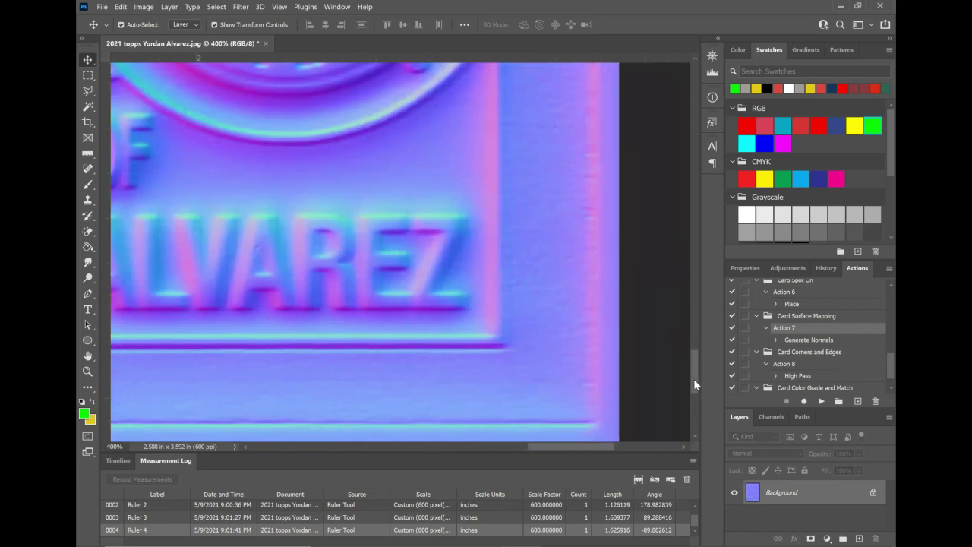
drag(693, 383, 700, 307)
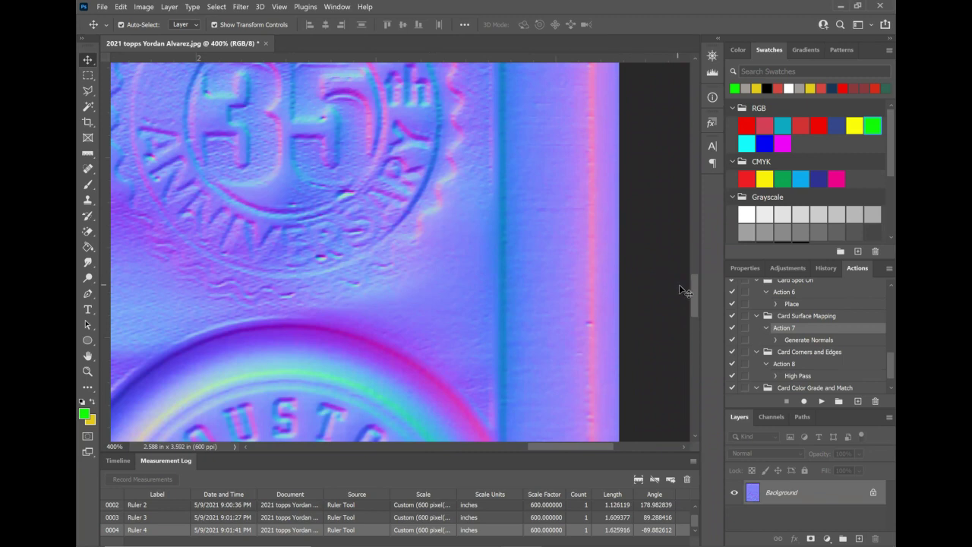
drag(697, 300, 694, 126)
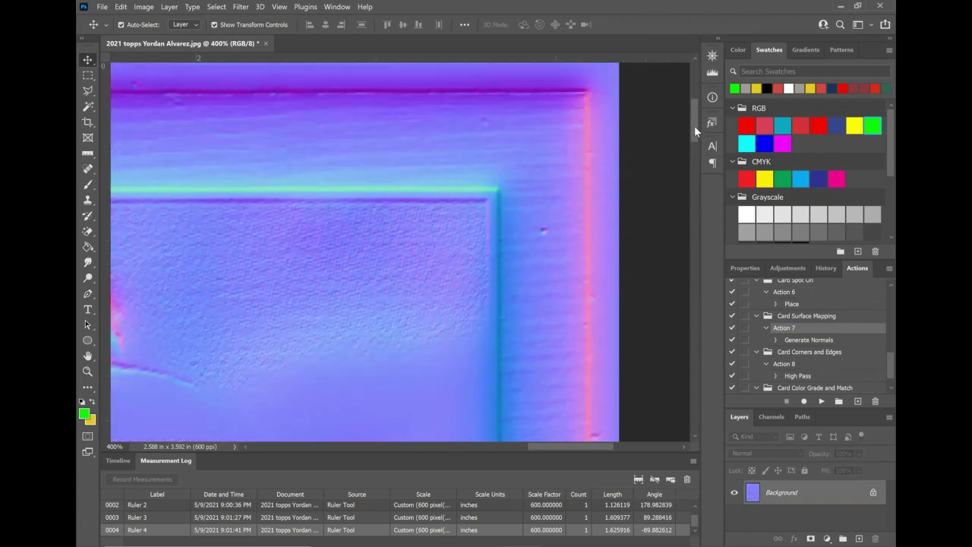
drag(561, 444, 374, 398)
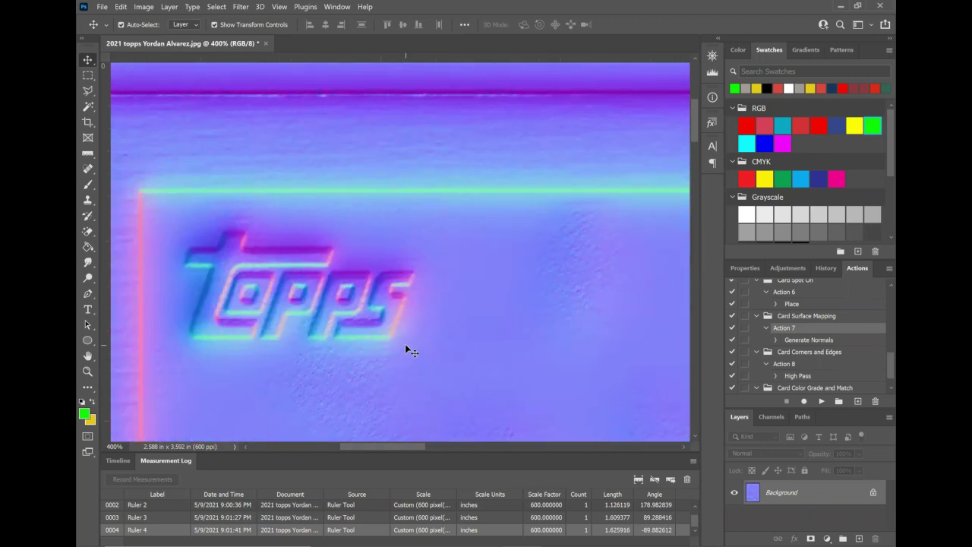
Examine the normal map's surface texture from the Topps logo down the card's left-hand background for dimples and print defects.
scroll(424, 308, down, 5)
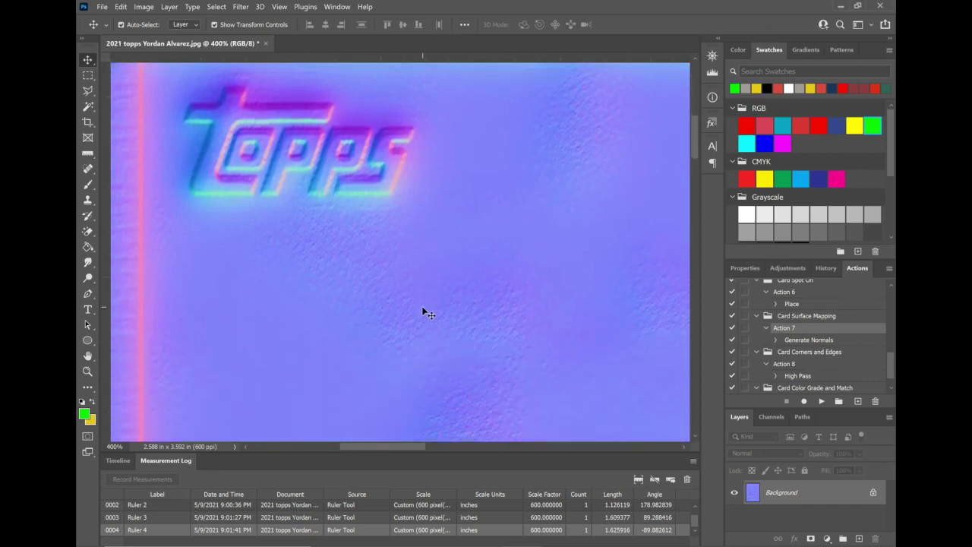
scroll(422, 307, down, 5)
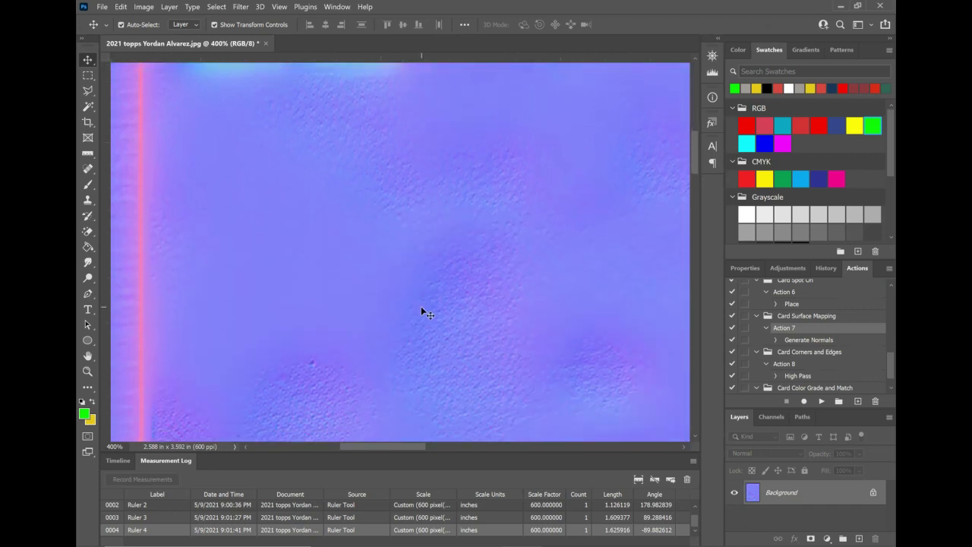
scroll(421, 308, down, 5)
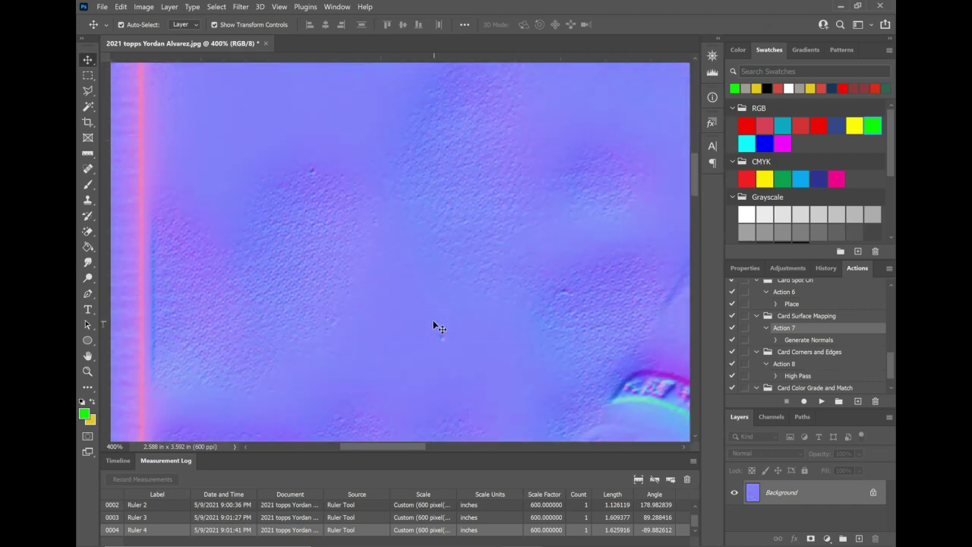
scroll(430, 320, down, 5)
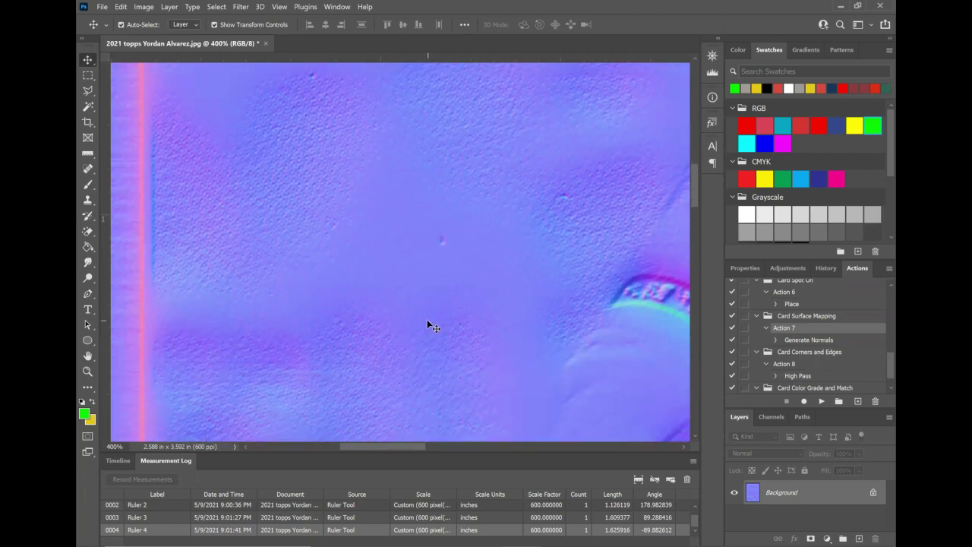
scroll(427, 321, down, 5)
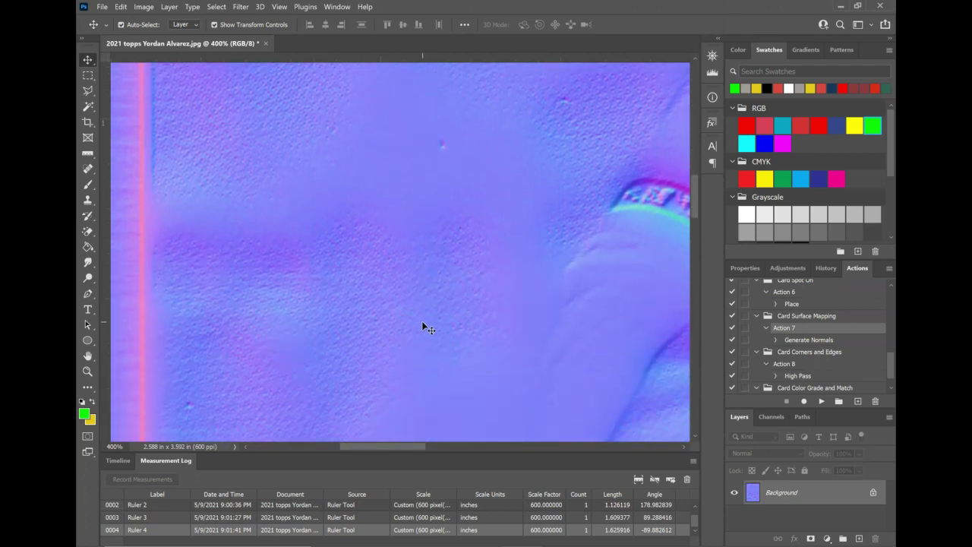
scroll(430, 325, down, 5)
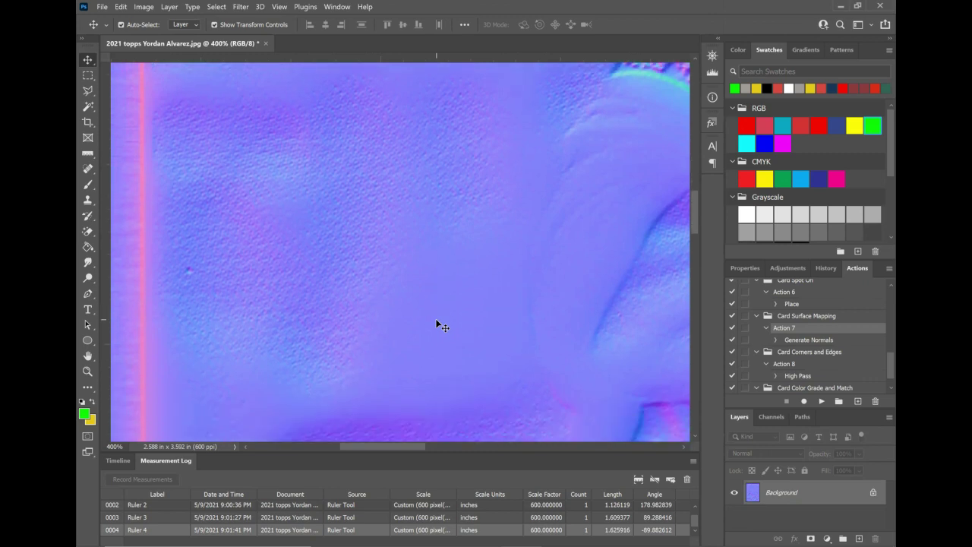
scroll(434, 323, down, 5)
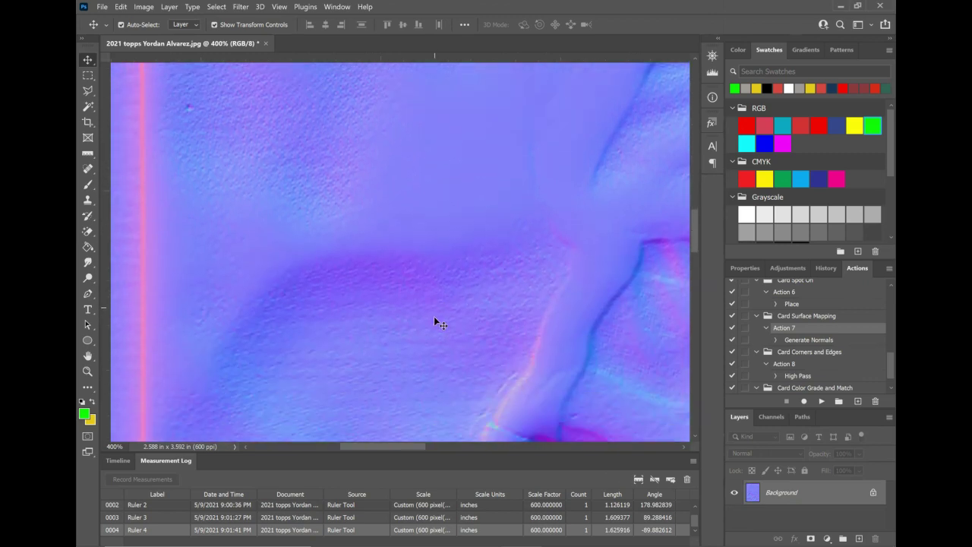
scroll(433, 324, down, 5)
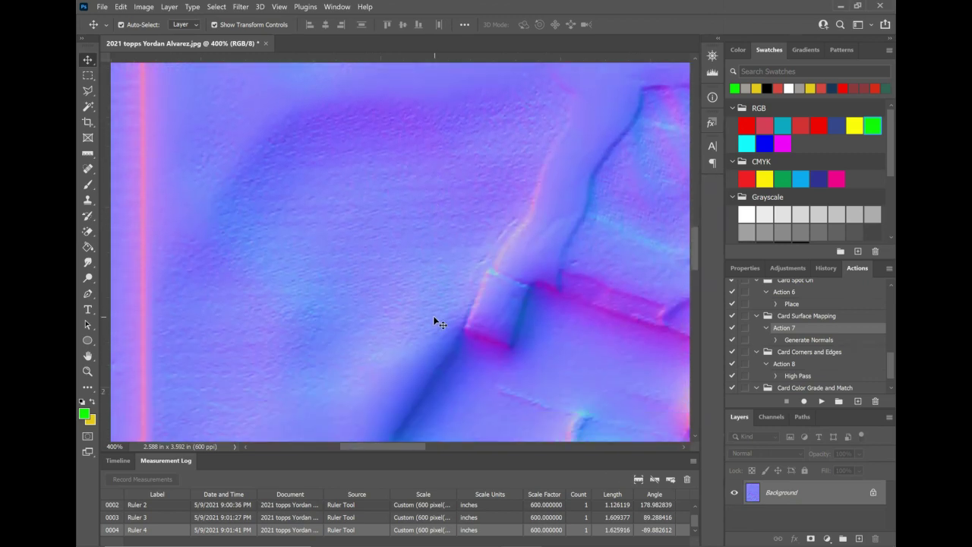
Examine the normal map around the player's name, the Astros lettering, the left border and the background beside the sleeve patch.
drag(383, 445, 527, 434)
drag(694, 255, 667, 367)
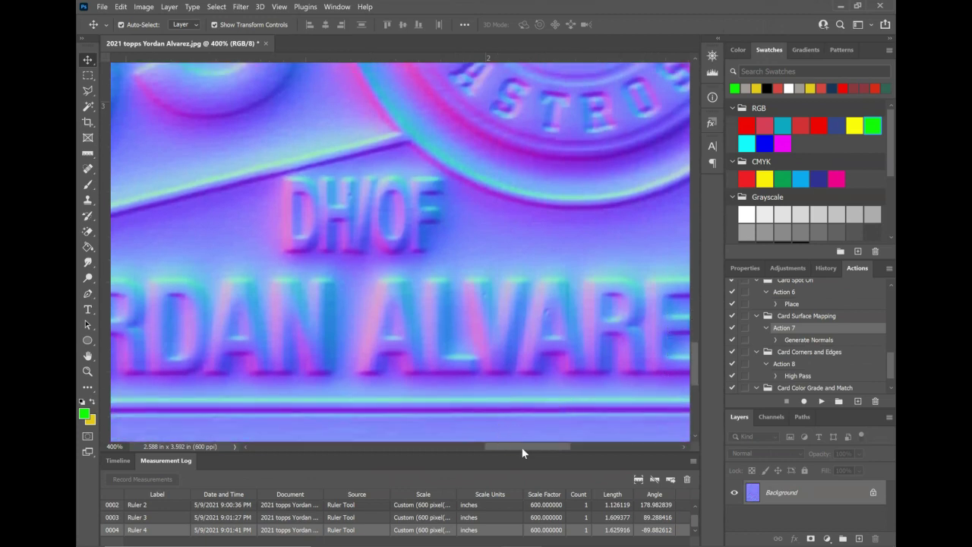
drag(522, 446, 364, 461)
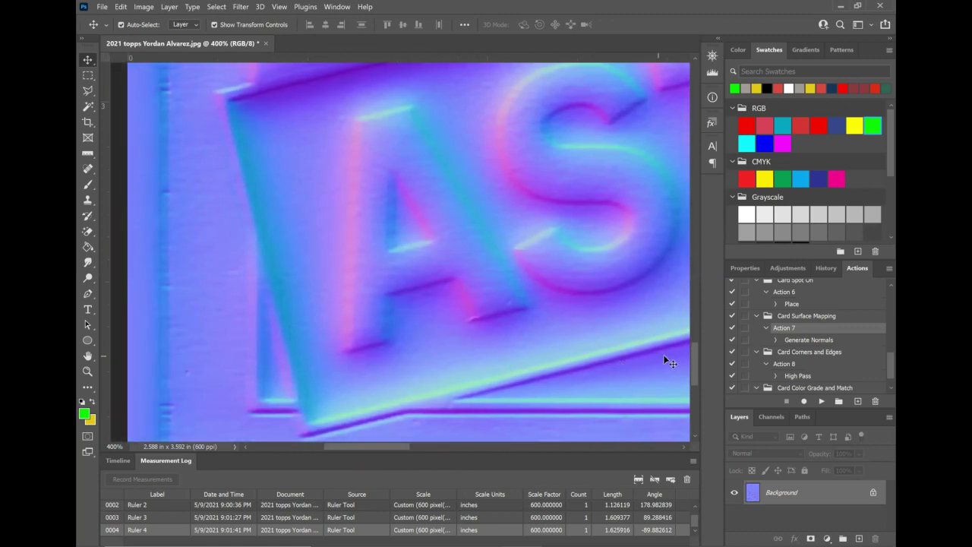
drag(692, 355, 696, 187)
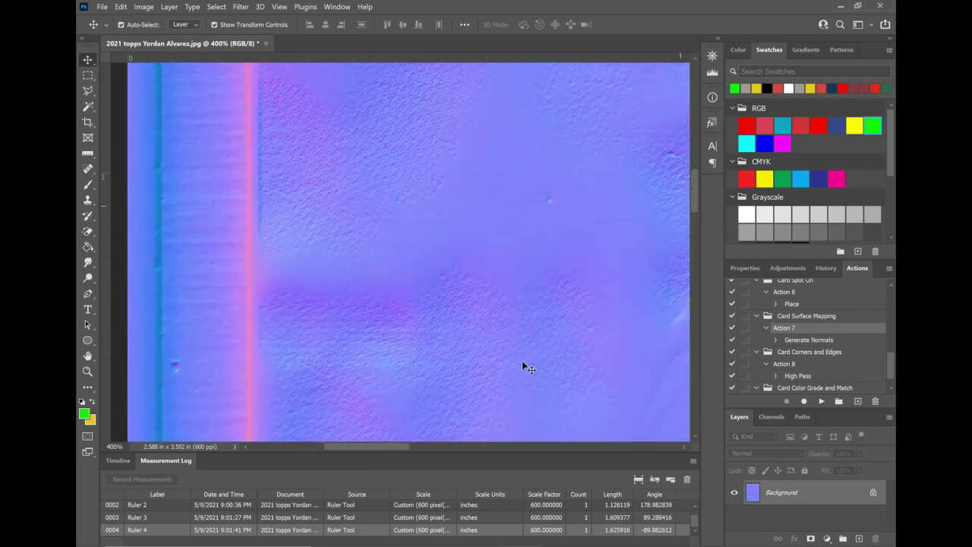
drag(394, 448, 424, 440)
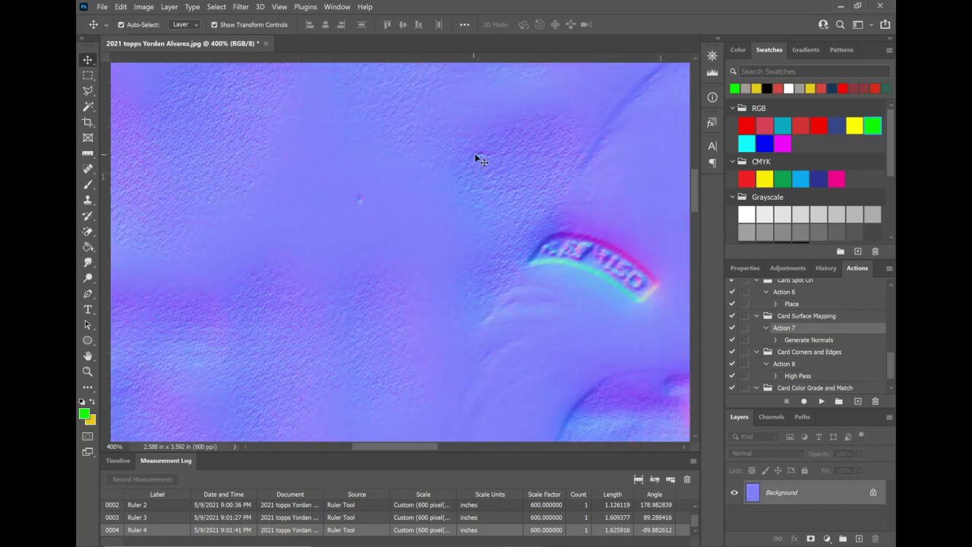
mouse_move(489, 156)
mouse_down()
mouse_move(479, 153)
mouse_move(487, 159)
mouse_up()
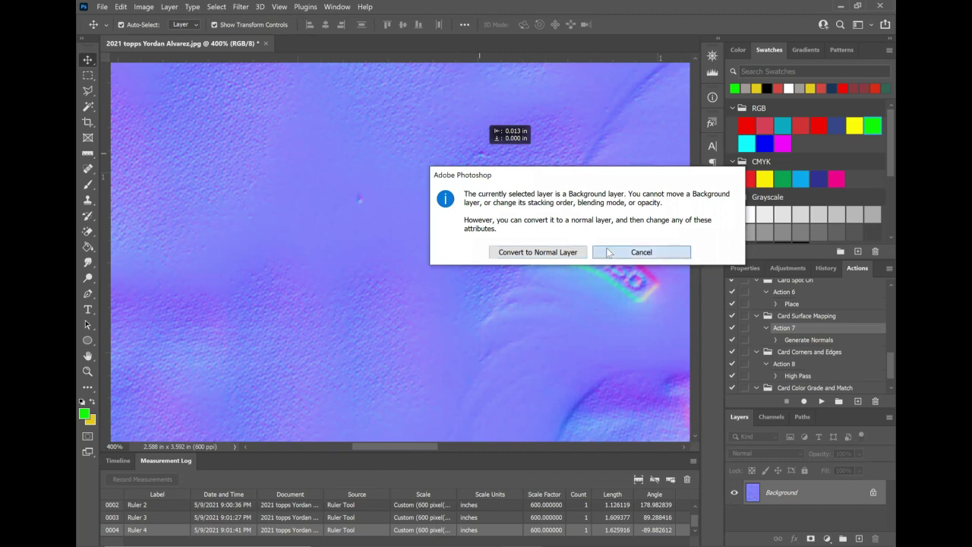
click(608, 252)
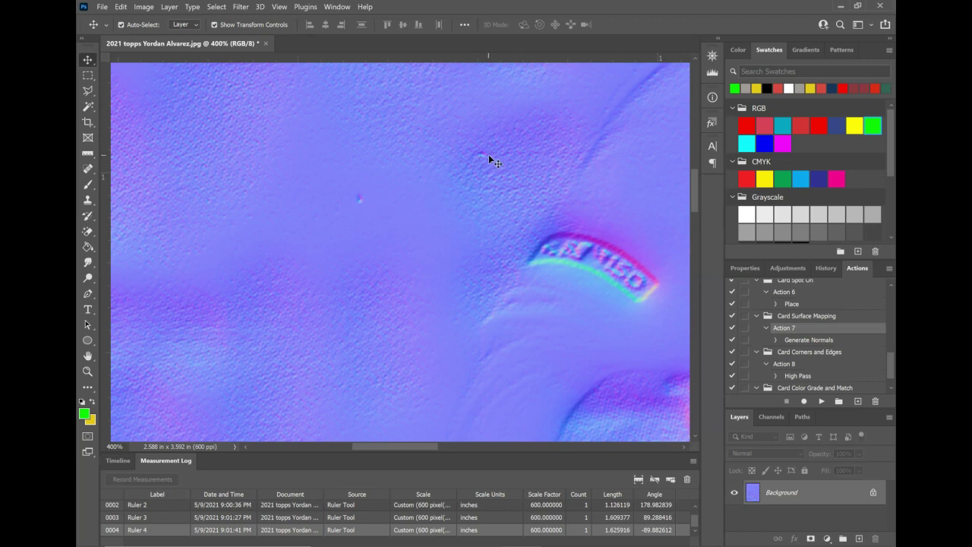
scroll(694, 192, up, 2)
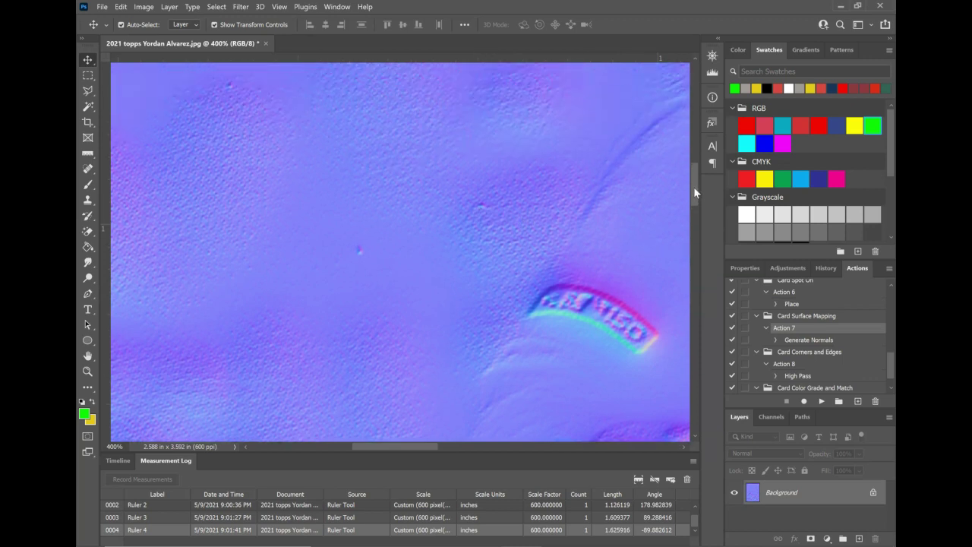
drag(693, 192, 687, 126)
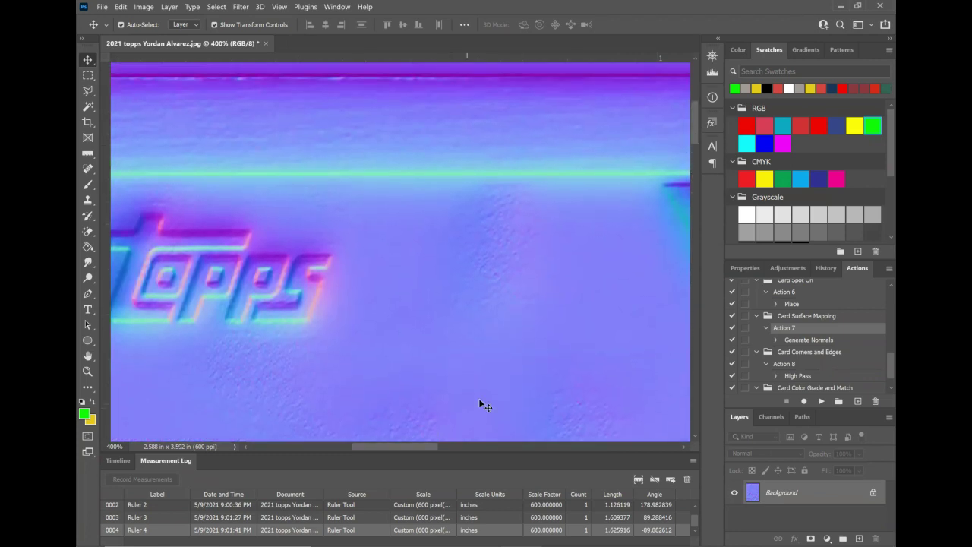
Examine the normal map along the top edge, right border and bottom edge, including the corners, and then the player's portrait.
drag(418, 444, 586, 445)
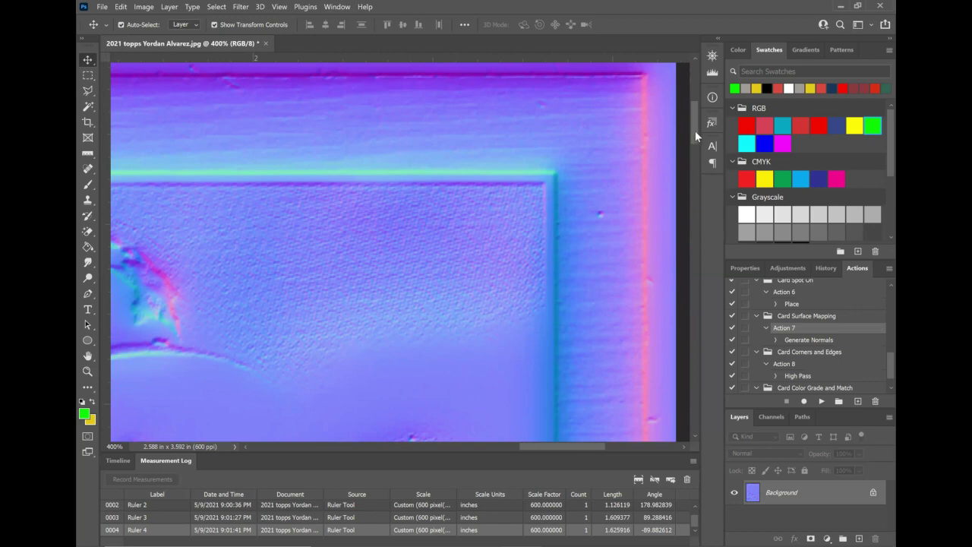
drag(695, 131, 693, 338)
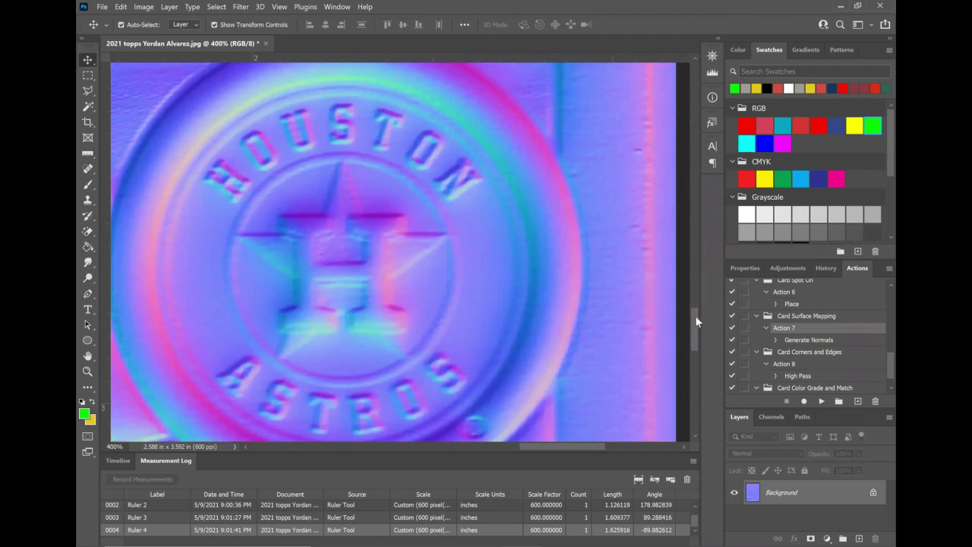
drag(694, 315, 695, 367)
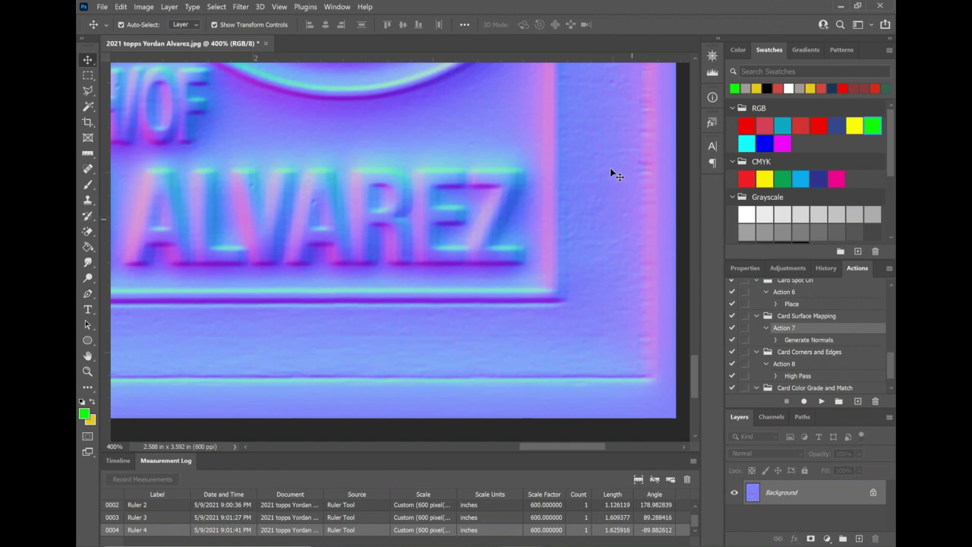
drag(619, 198, 599, 249)
key(Escape)
drag(583, 449, 455, 451)
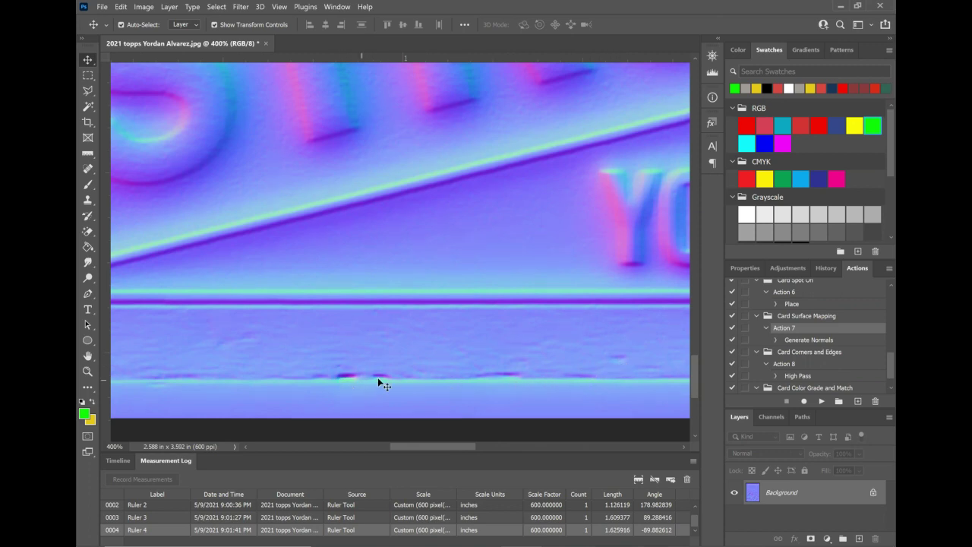
drag(441, 445, 373, 446)
right_click(373, 446)
click(353, 427)
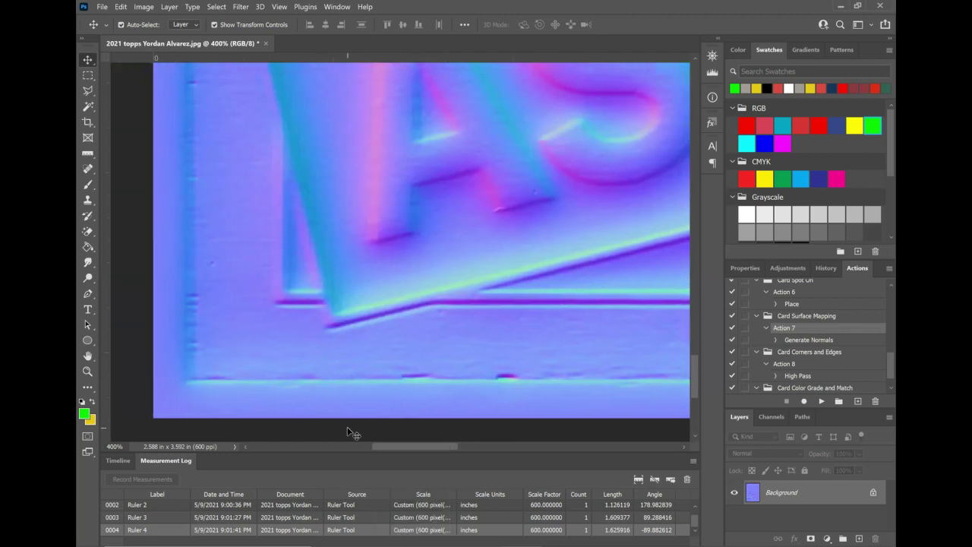
click(391, 446)
drag(391, 446, 503, 445)
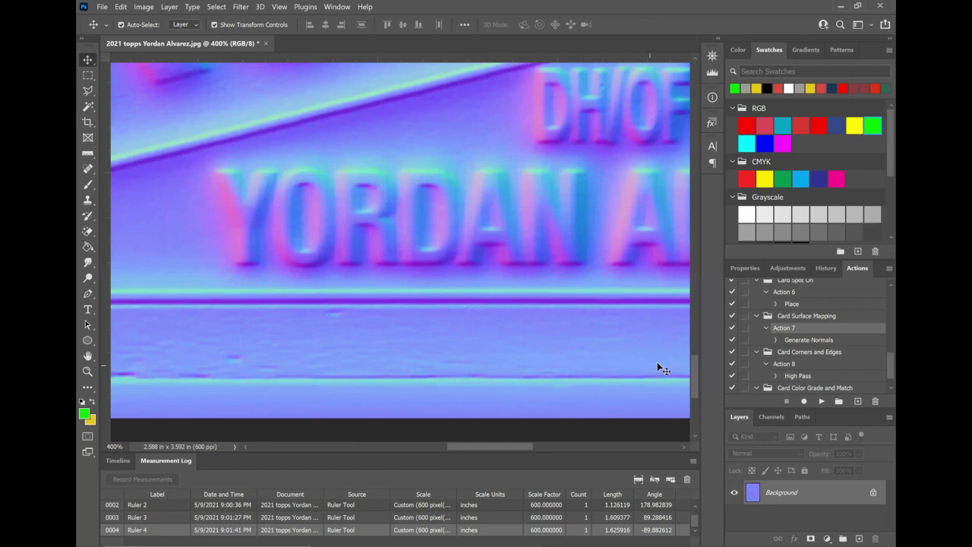
drag(694, 370, 712, 161)
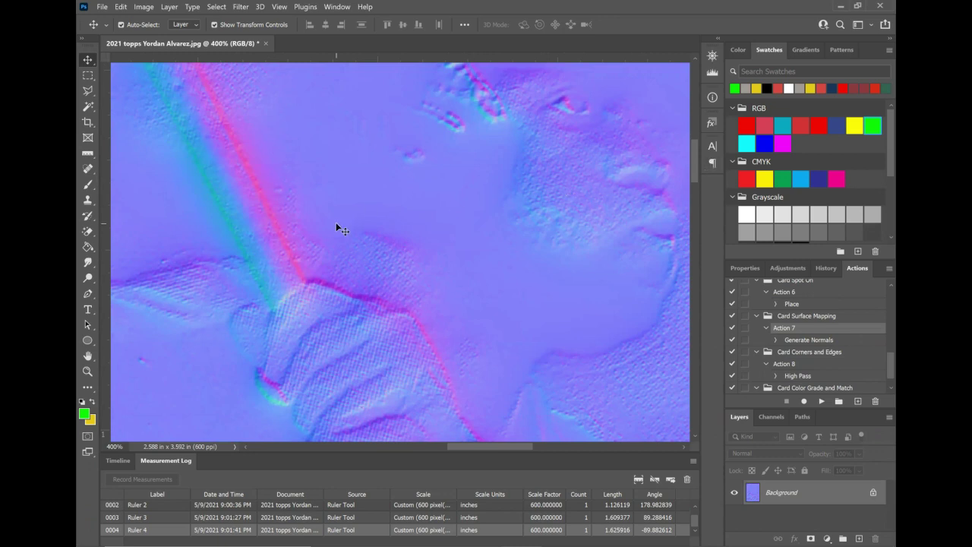
Undo the normal map and run Action 8 of the Card Corners and Edges set to apply the High Pass filter.
key(ctrl)
key(ctrl+z)
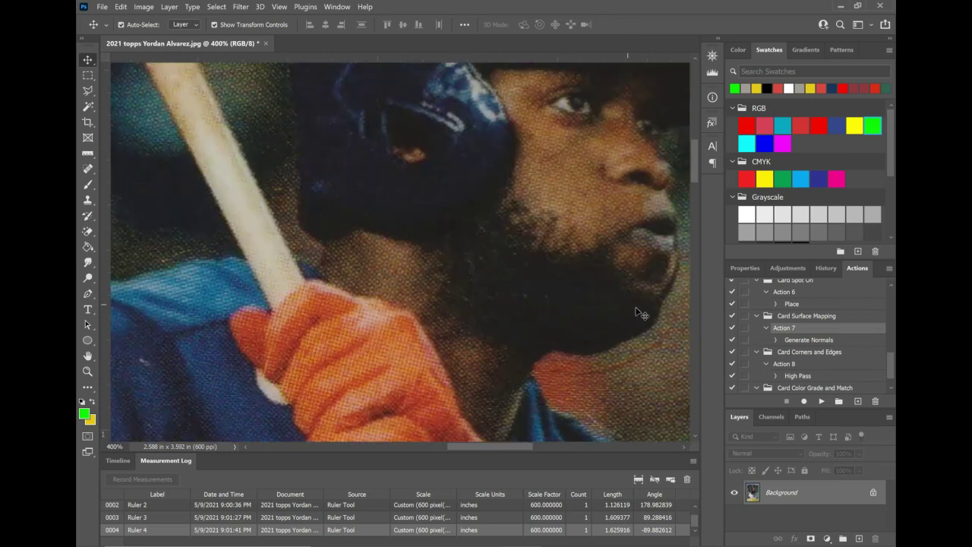
click(783, 369)
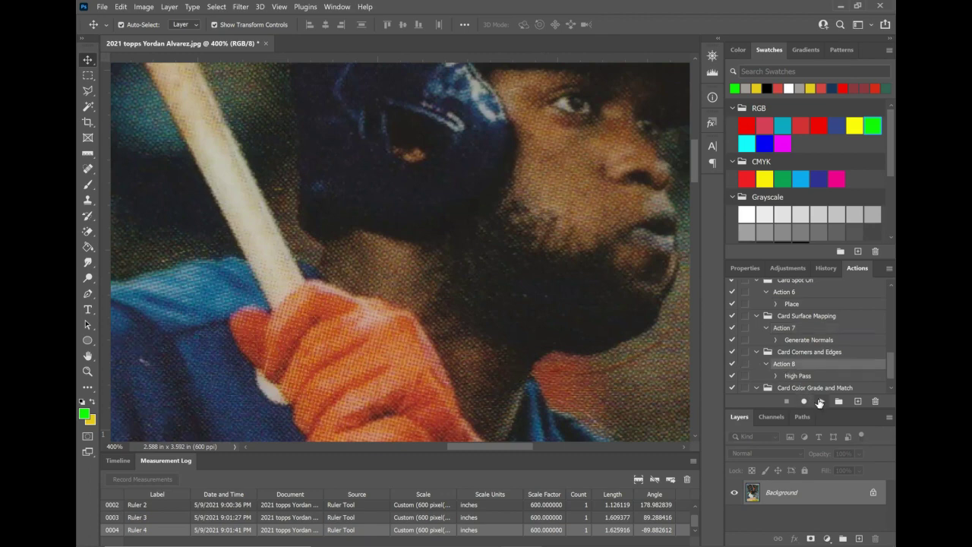
click(820, 401)
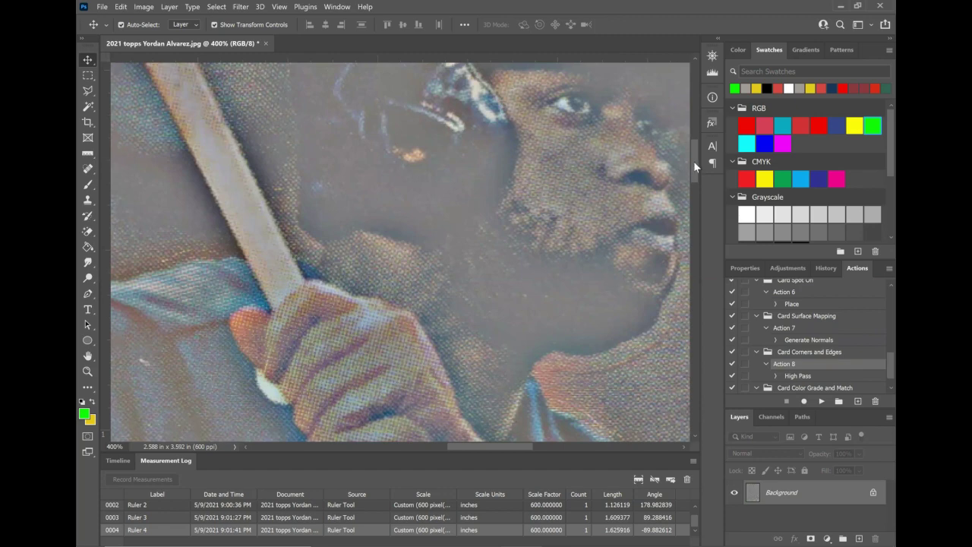
Examine the high-pass image along the card's top and bottom edges and at all four corners for wear and whitening.
drag(693, 161, 694, 116)
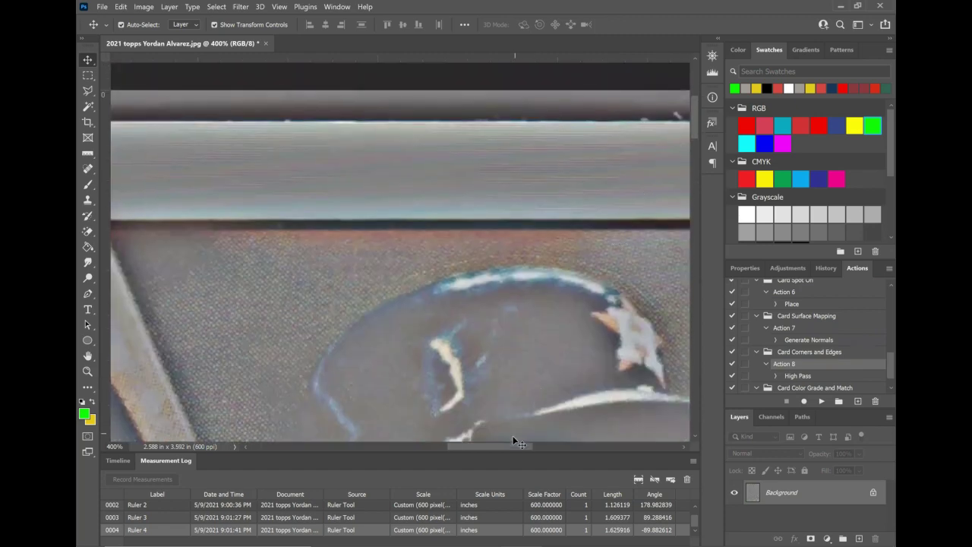
drag(505, 446, 380, 441)
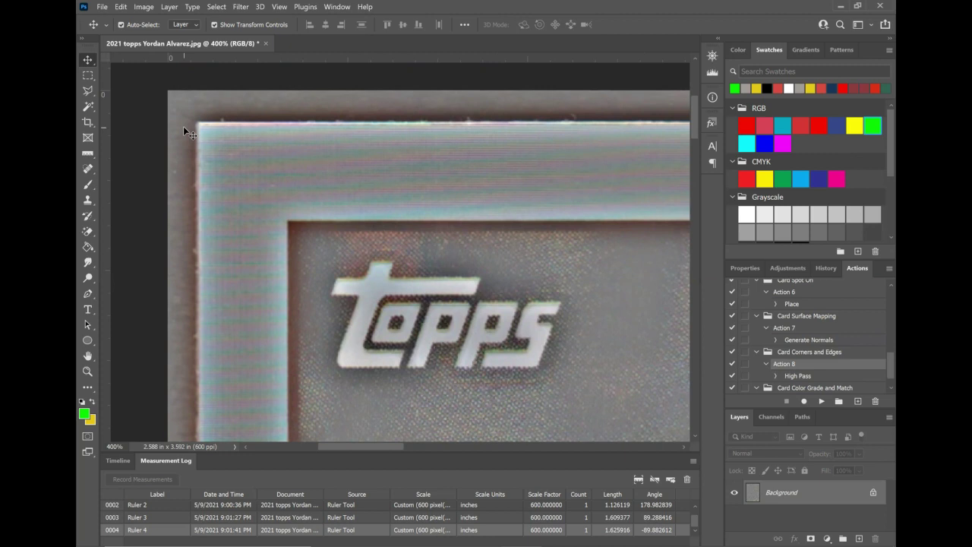
scroll(183, 126, down, 1)
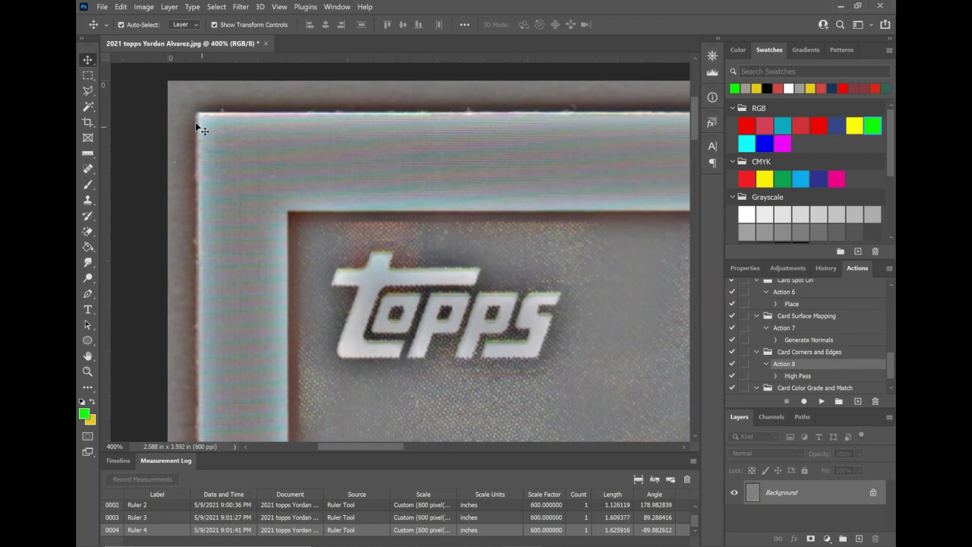
drag(365, 444, 535, 431)
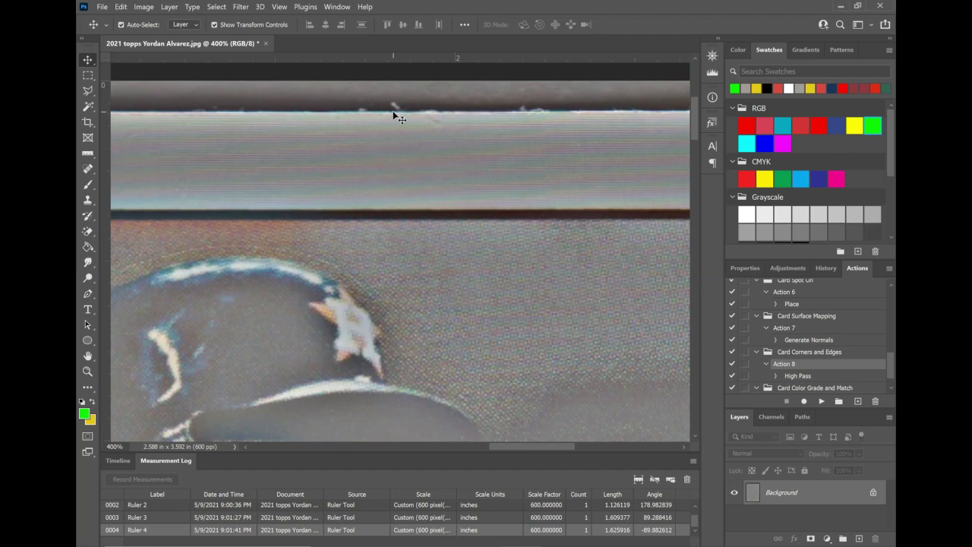
drag(518, 448, 564, 444)
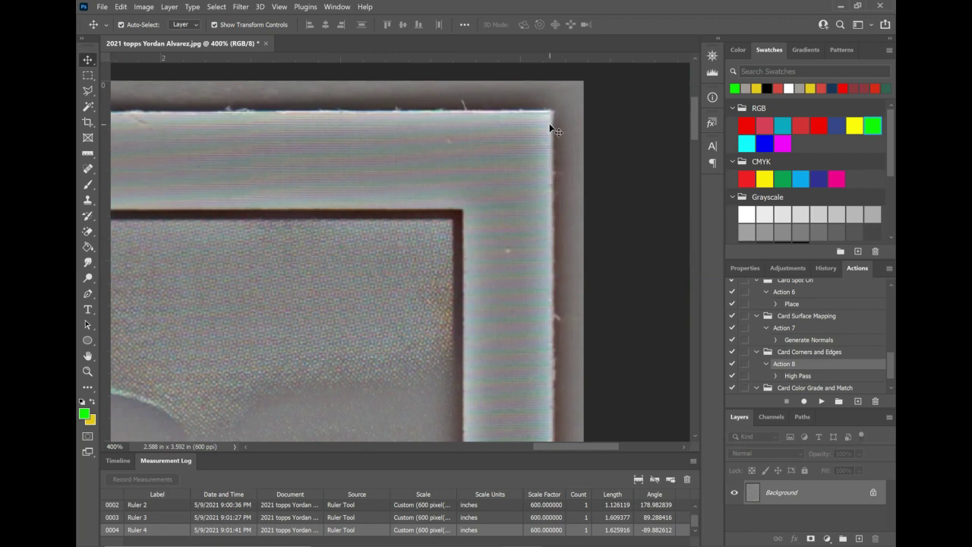
drag(692, 125, 691, 379)
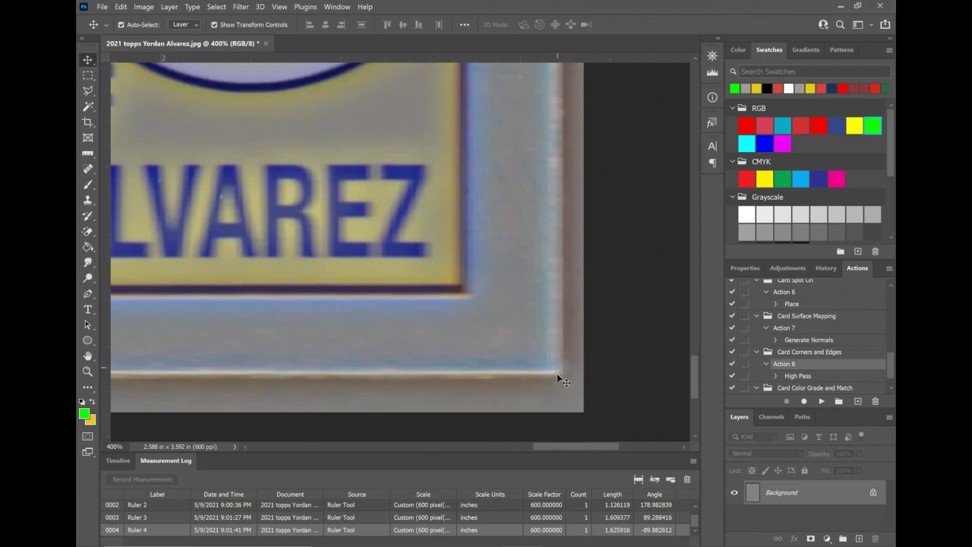
drag(594, 444, 428, 448)
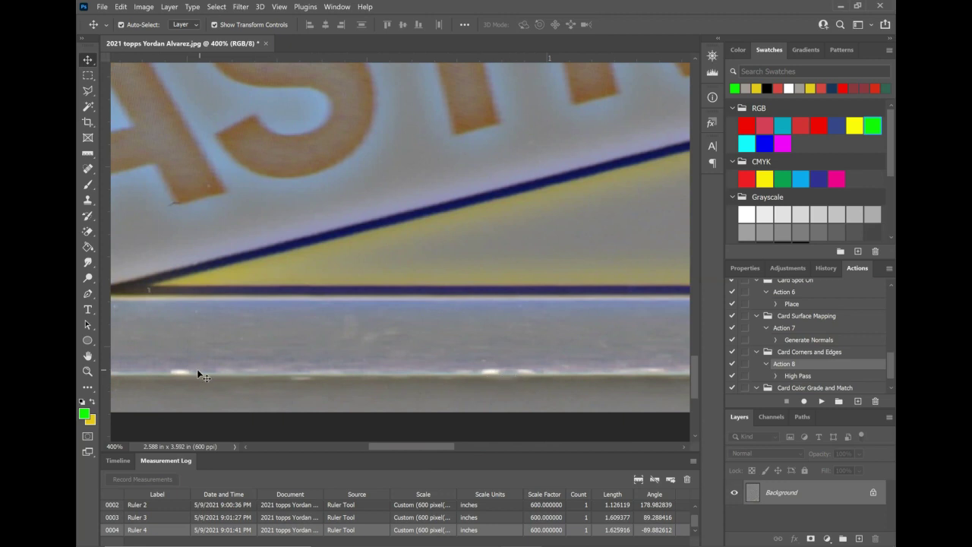
drag(419, 443, 373, 447)
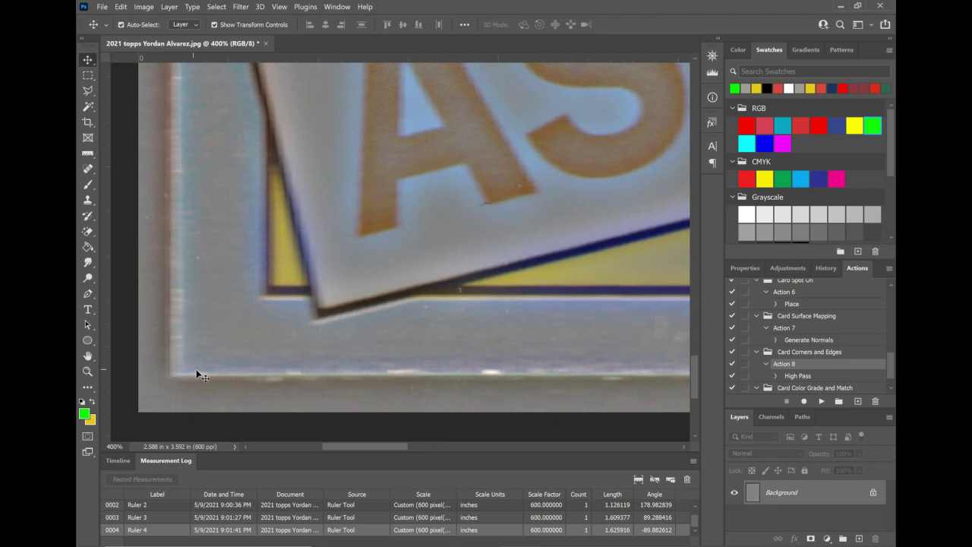
Examine the card's left edge in the high-pass image from the bottom-left corner up to the Topps logo.
scroll(196, 313, up, 5)
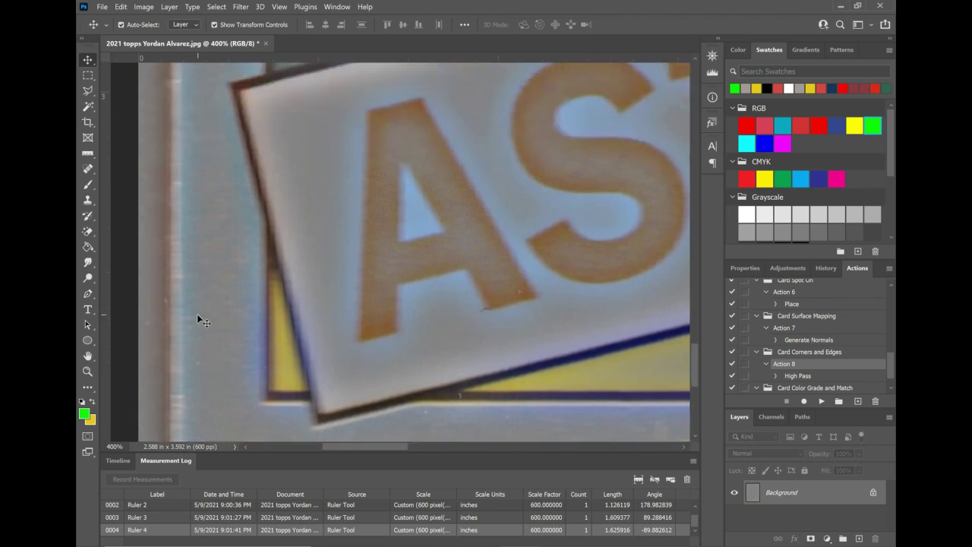
scroll(197, 313, up, 8)
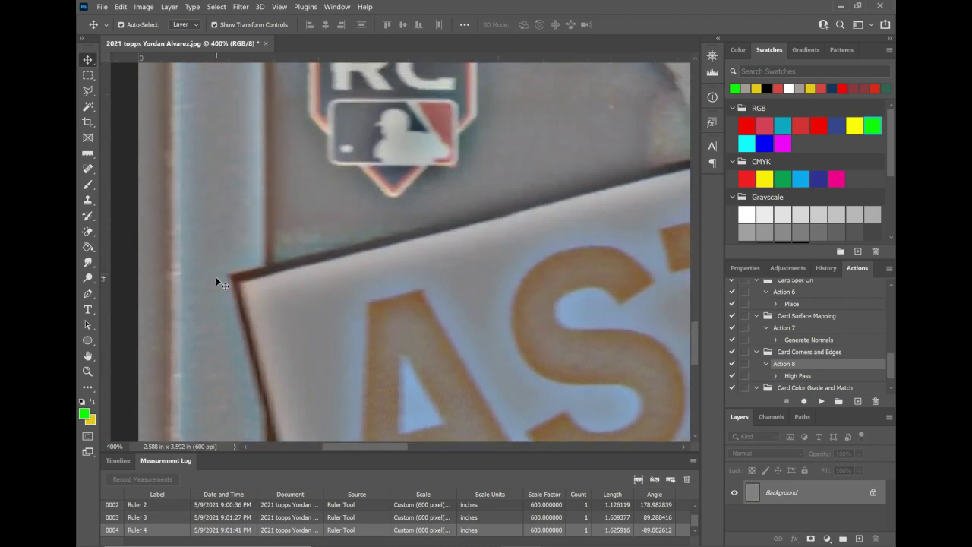
scroll(214, 280, up, 7)
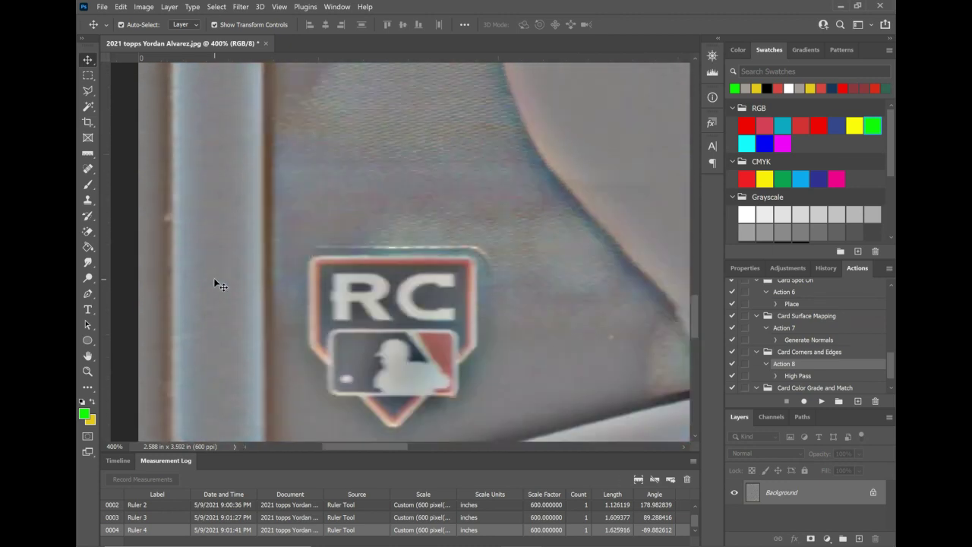
scroll(214, 280, up, 8)
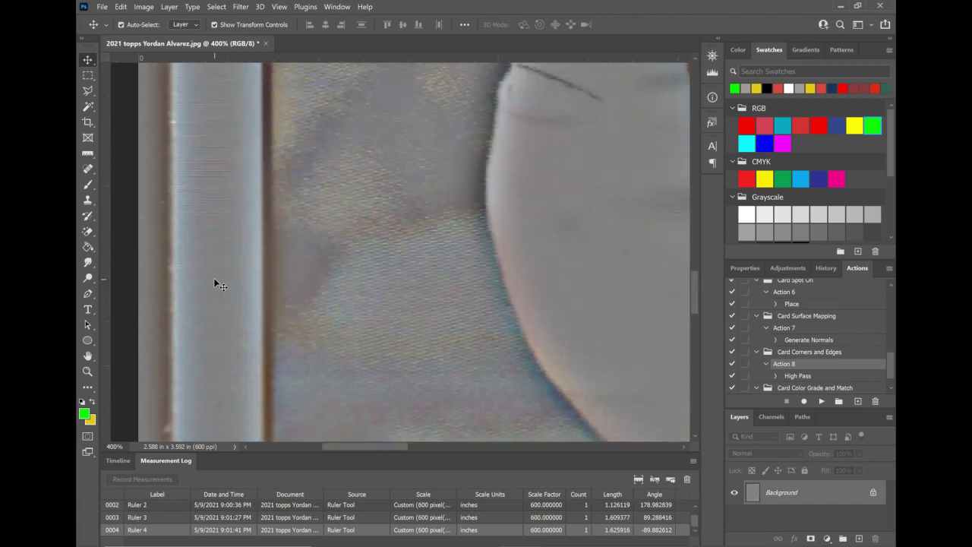
scroll(214, 279, up, 8)
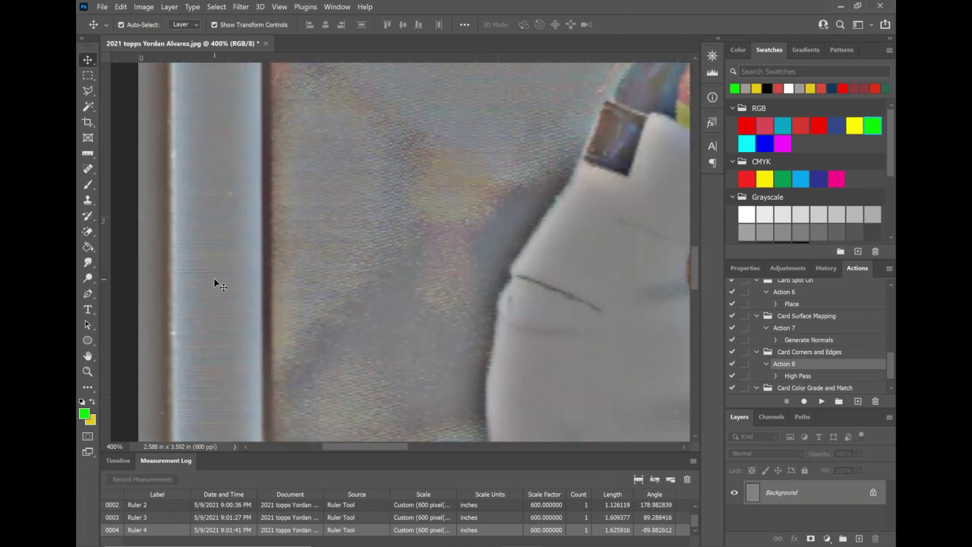
scroll(214, 283, up, 8)
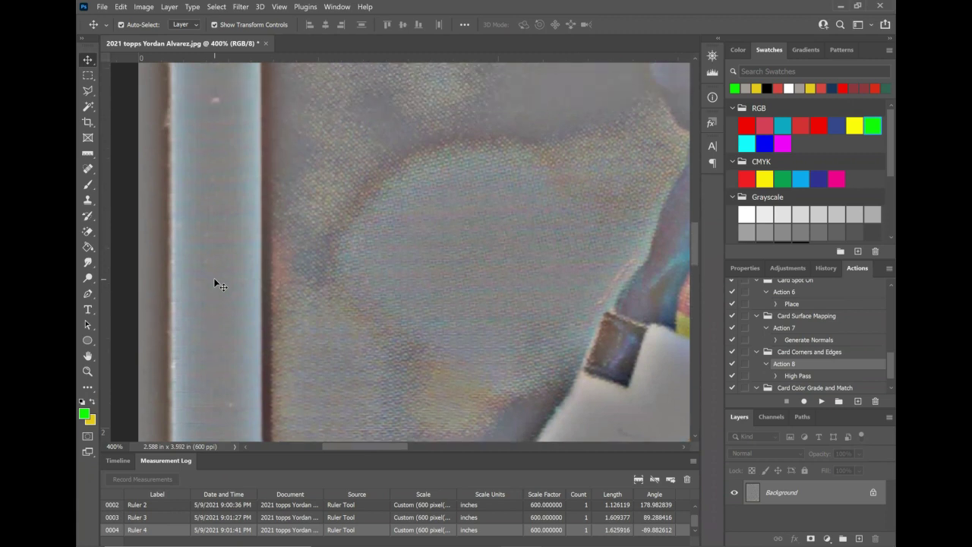
scroll(215, 280, up, 8)
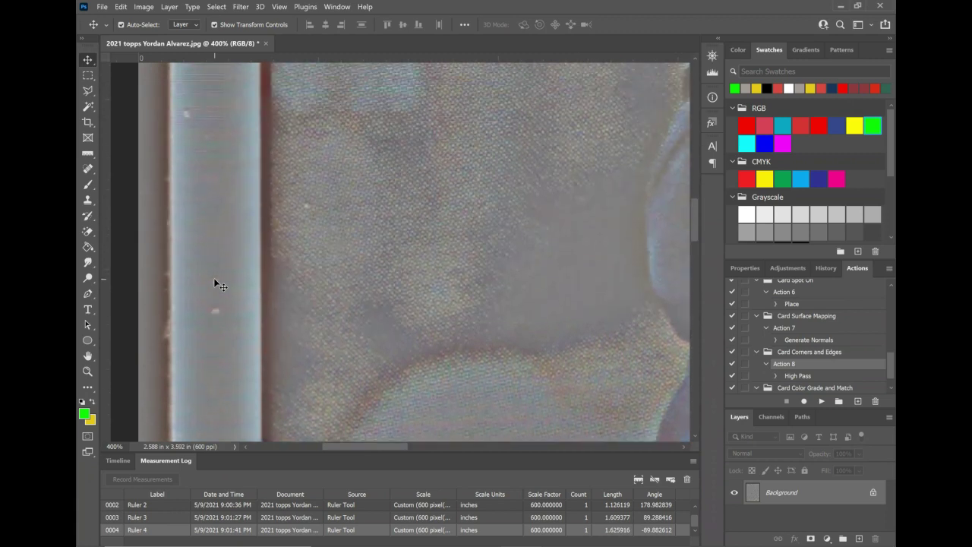
scroll(214, 283, up, 3)
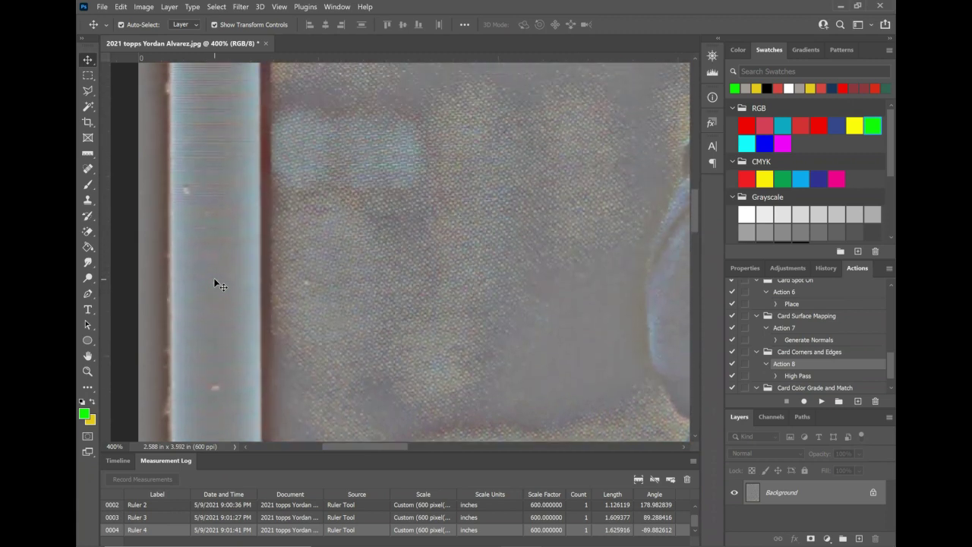
scroll(218, 284, up, 8)
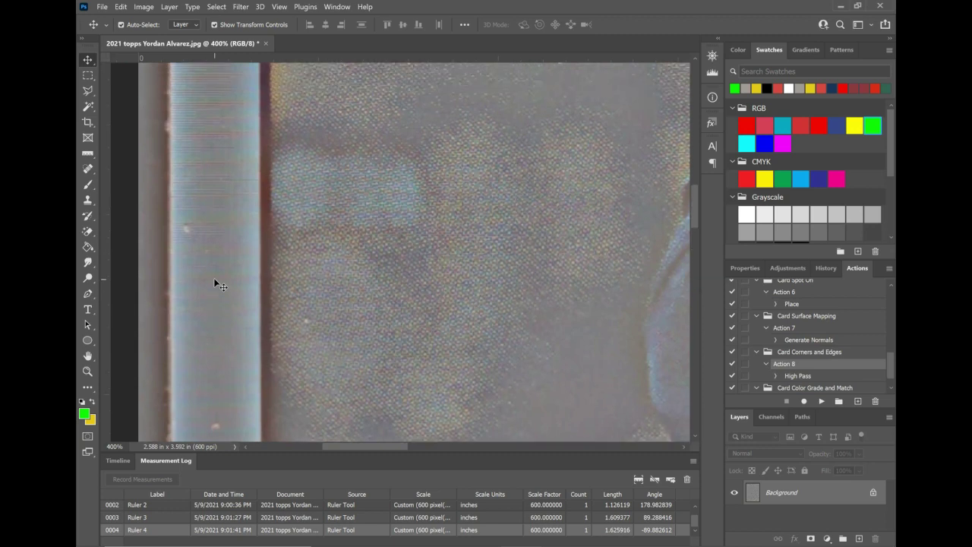
scroll(218, 284, up, 8)
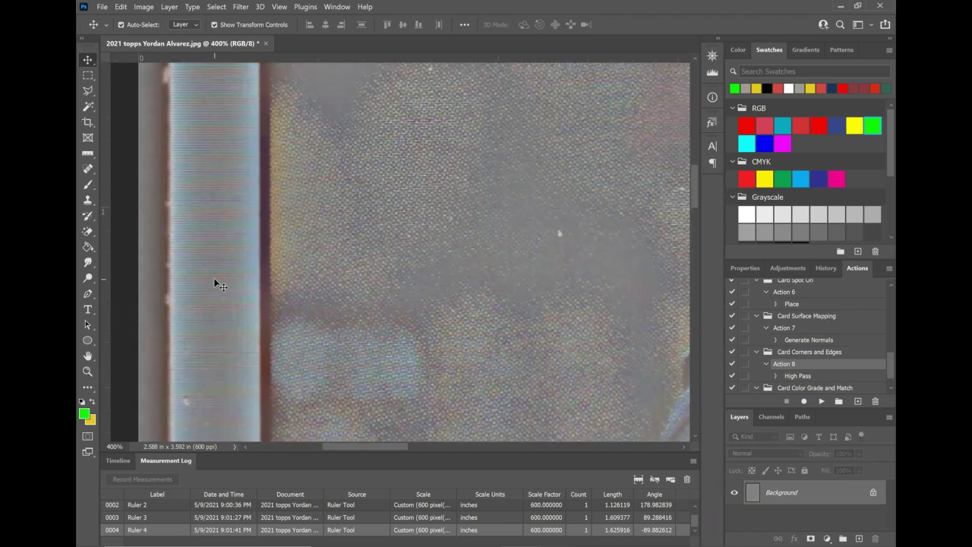
scroll(218, 284, up, 8)
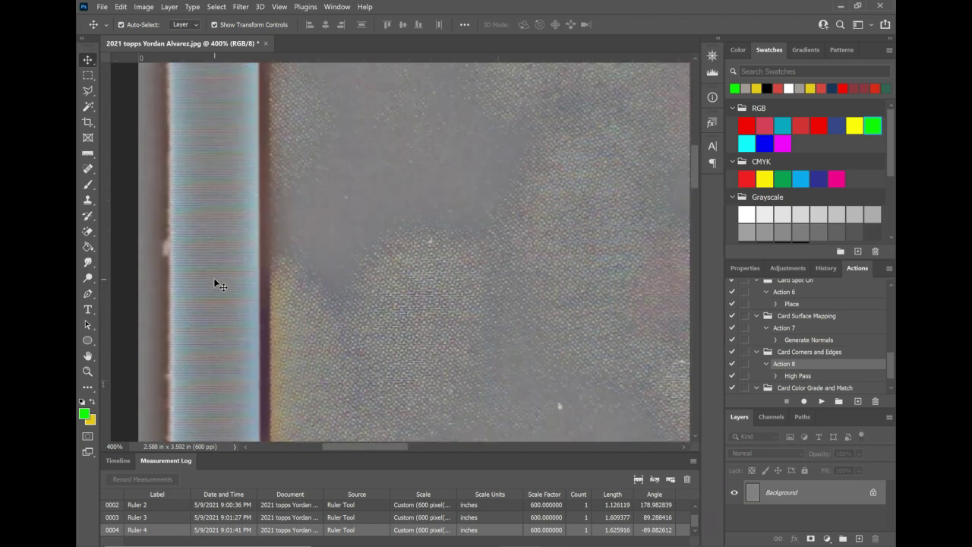
scroll(218, 284, up, 8)
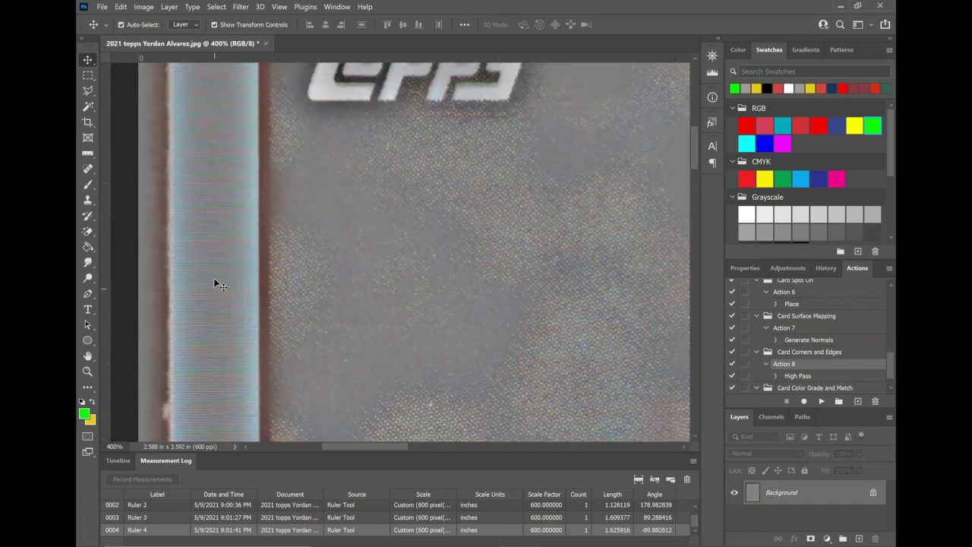
scroll(218, 284, up, 8)
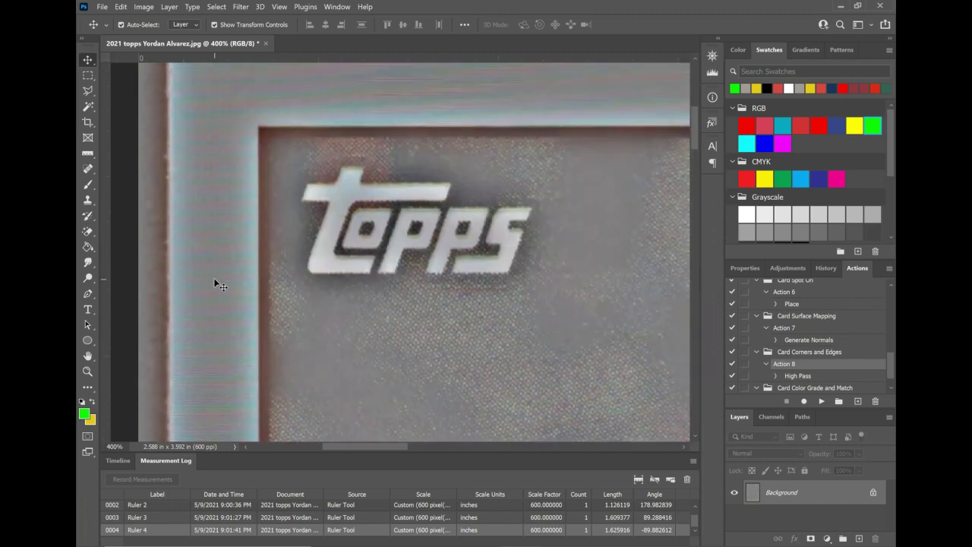
scroll(218, 284, up, 2)
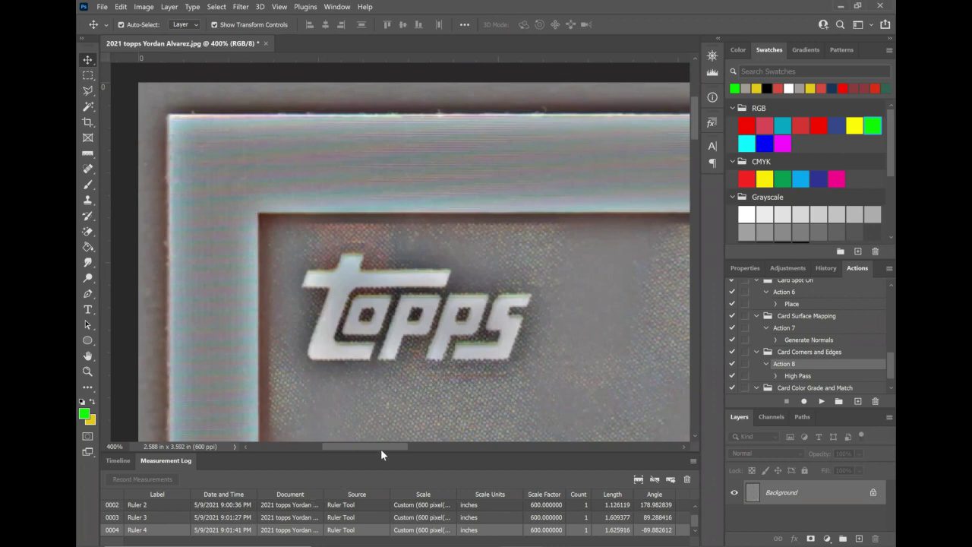
Recheck the high-pass image at the top corners and down the left edge to the bottom-left corner, and undo the High Pass filter.
drag(396, 450, 588, 468)
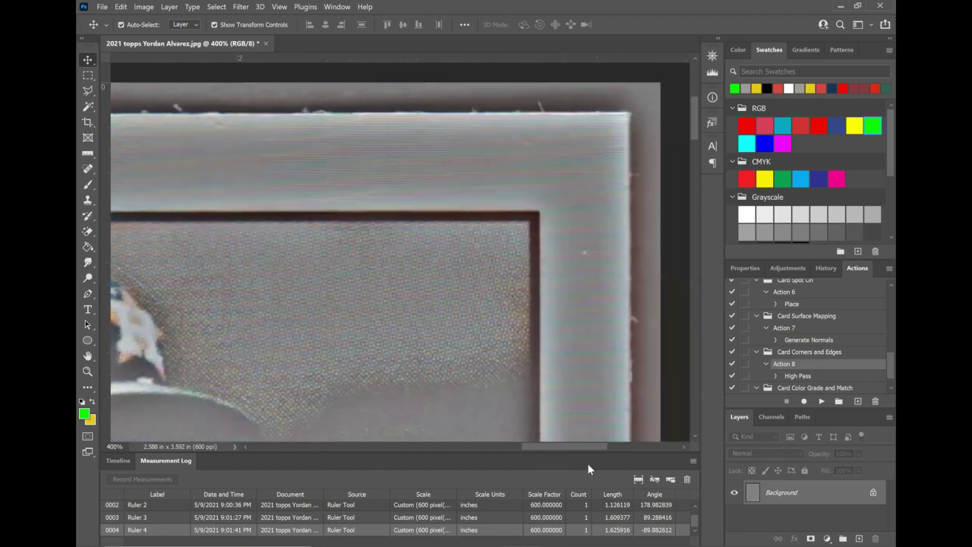
drag(693, 130, 692, 353)
drag(691, 234, 690, 115)
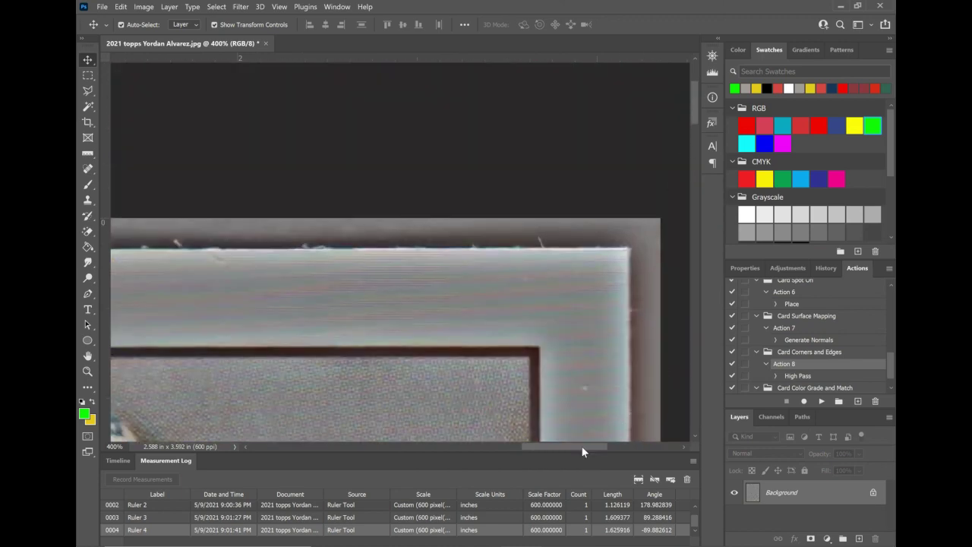
drag(583, 448, 378, 448)
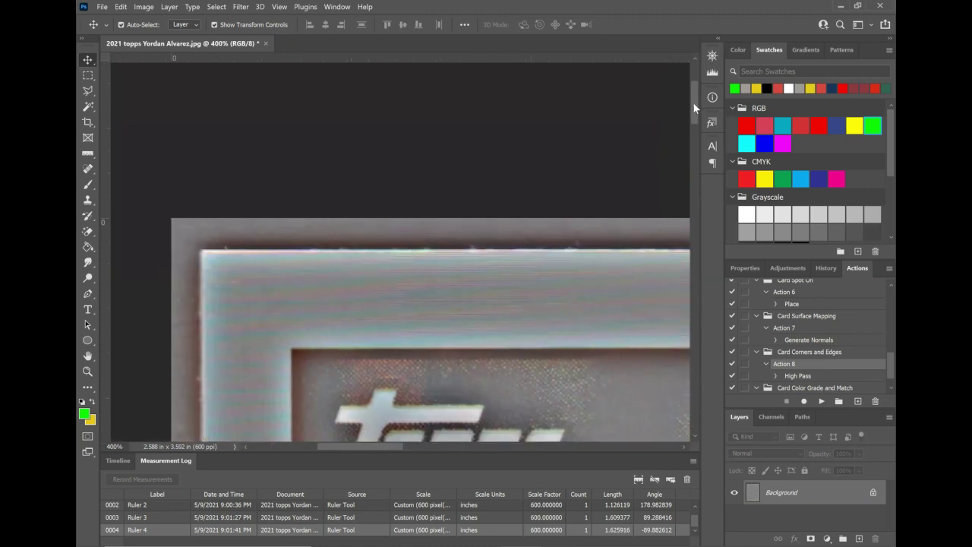
drag(693, 101, 694, 236)
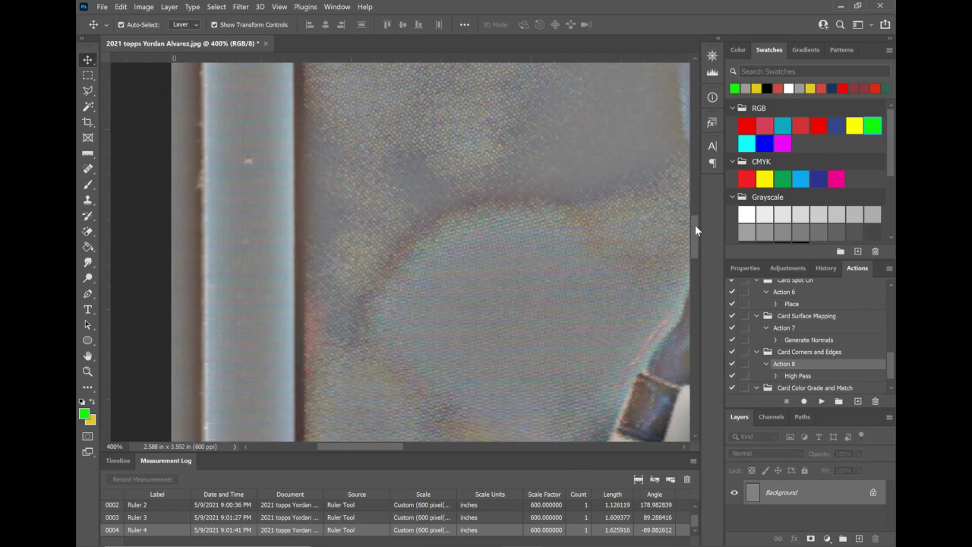
drag(695, 225, 701, 366)
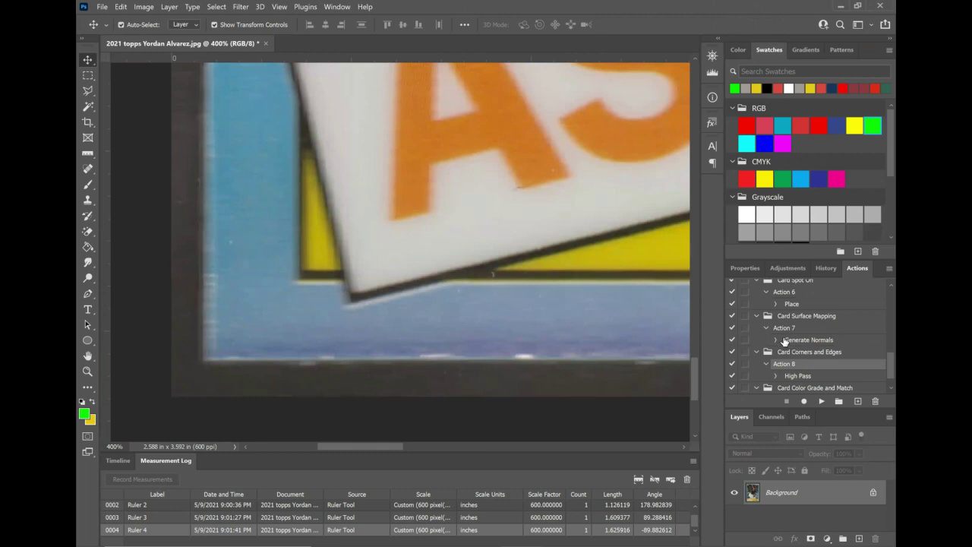
Run Action 9 of the Card Color Grade and Match set to apply the Gradient Map to the card.
key(ctrl+1)
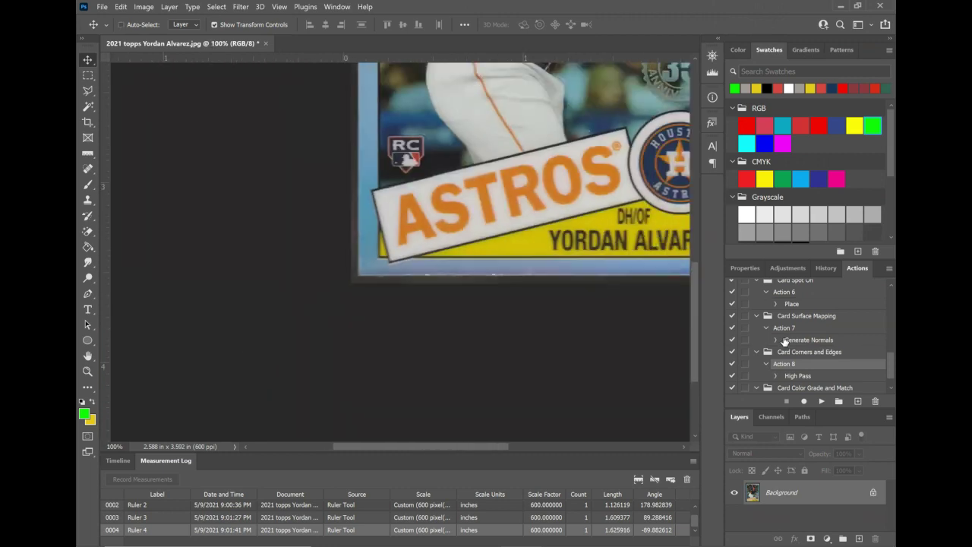
key(ctrl+minus)
drag(469, 446, 497, 393)
scroll(497, 375, up, 3)
scroll(495, 360, up, 5)
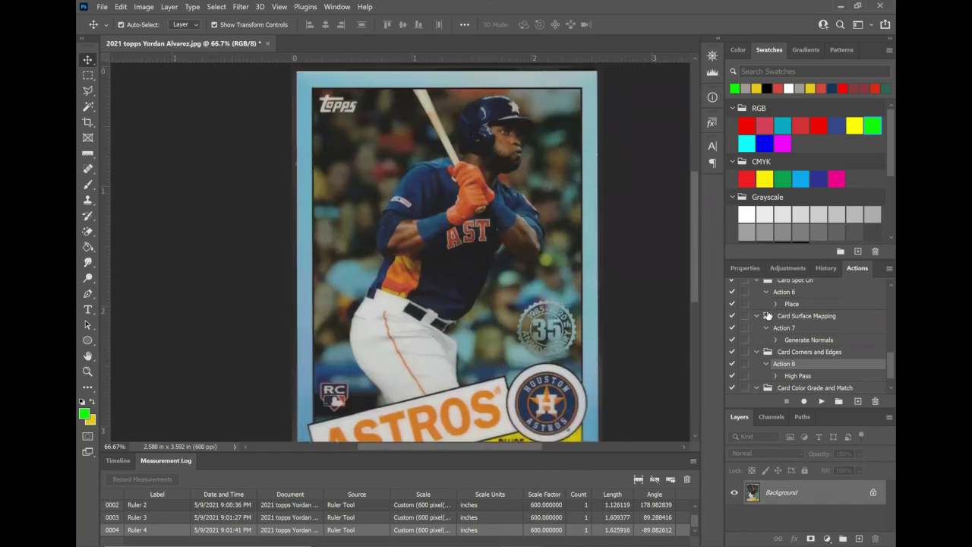
scroll(794, 376, down, 1)
click(784, 377)
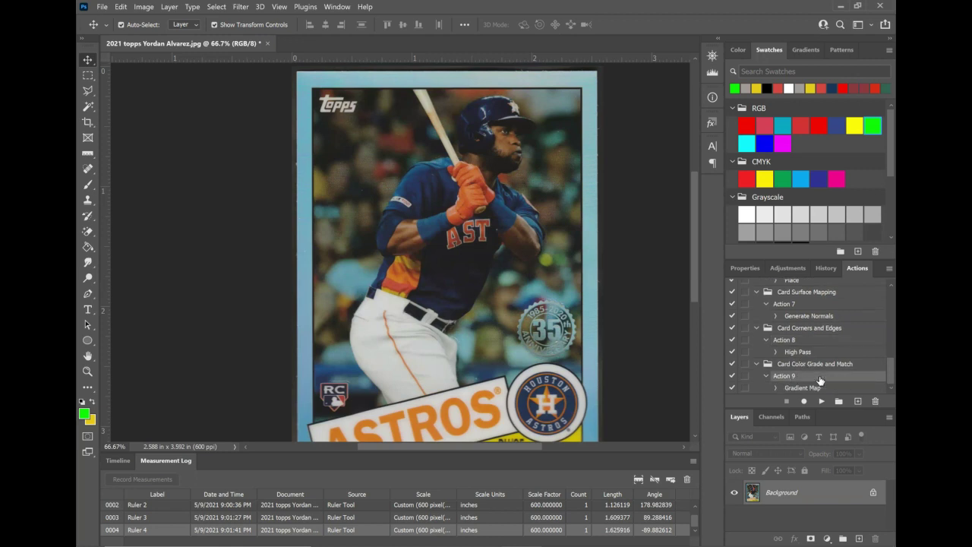
click(821, 401)
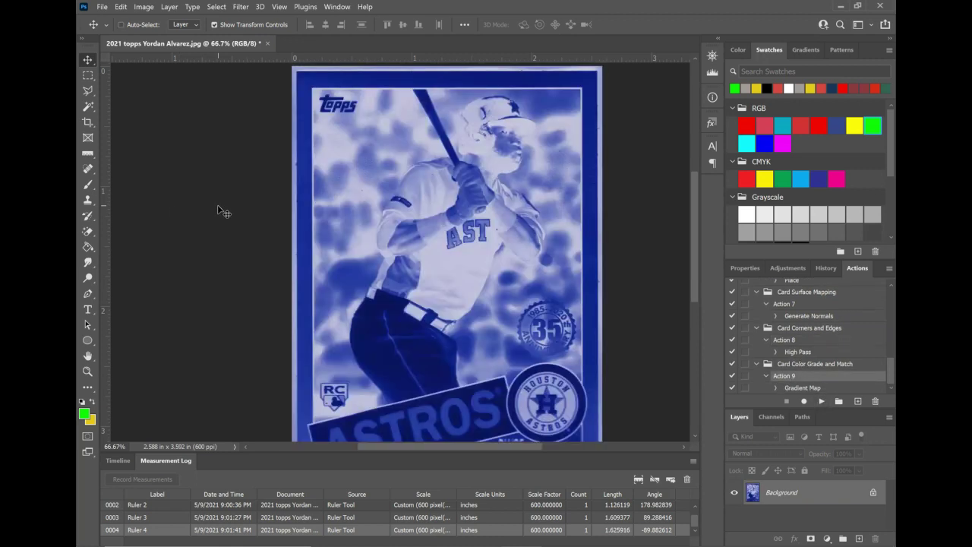
Examine the gradient-mapped card at 100% from the top border down to the bottom edge for color consistency and print flaws.
key(ctrl+1)
scroll(382, 227, up, 3)
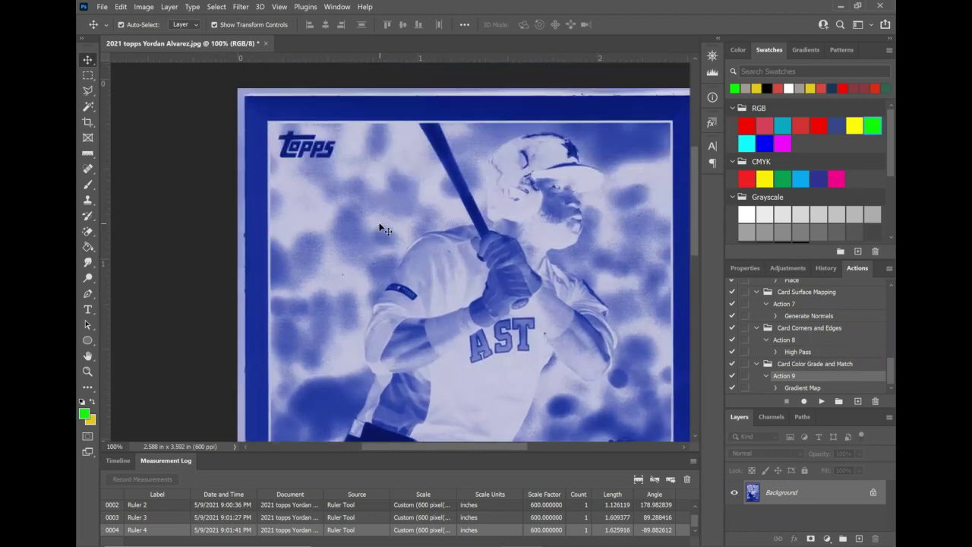
scroll(380, 227, up, 1)
drag(455, 445, 466, 442)
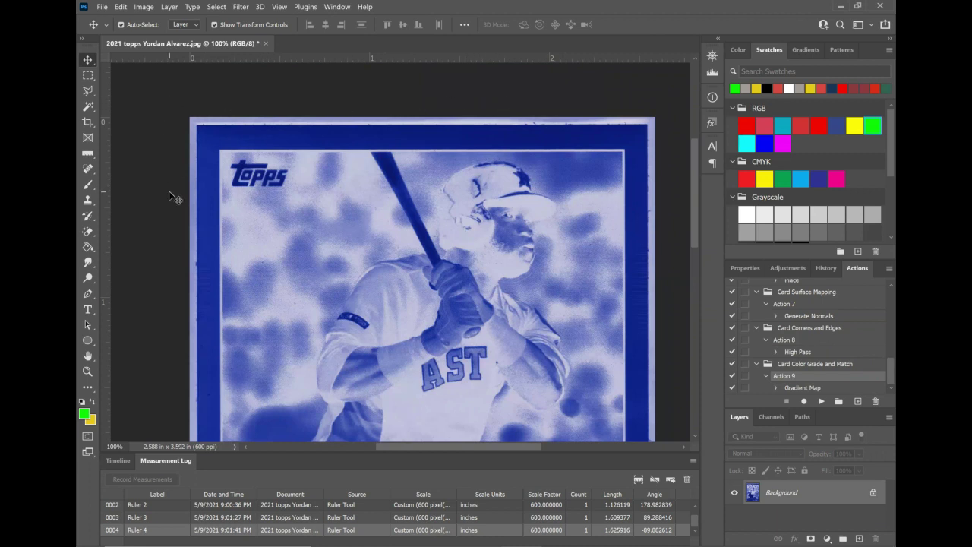
scroll(168, 198, down, 5)
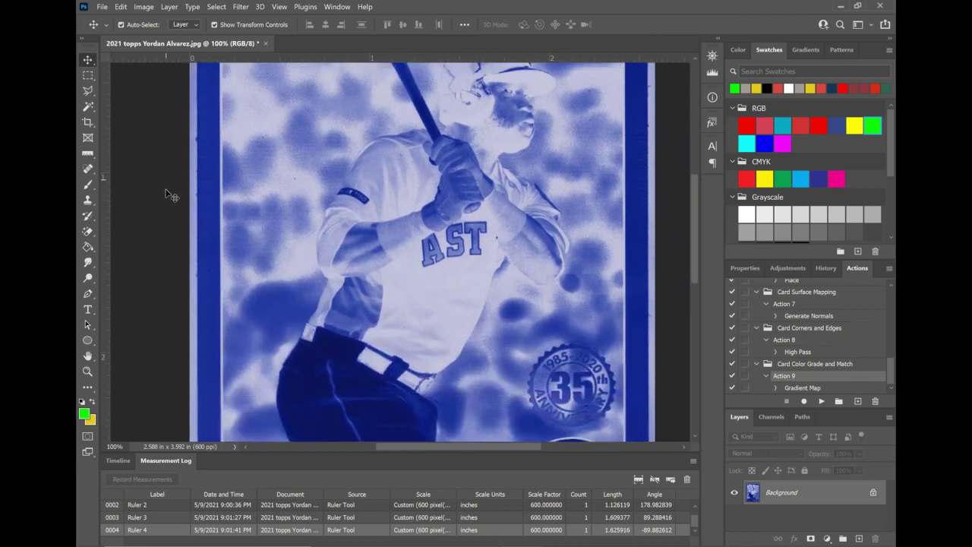
scroll(168, 195, down, 4)
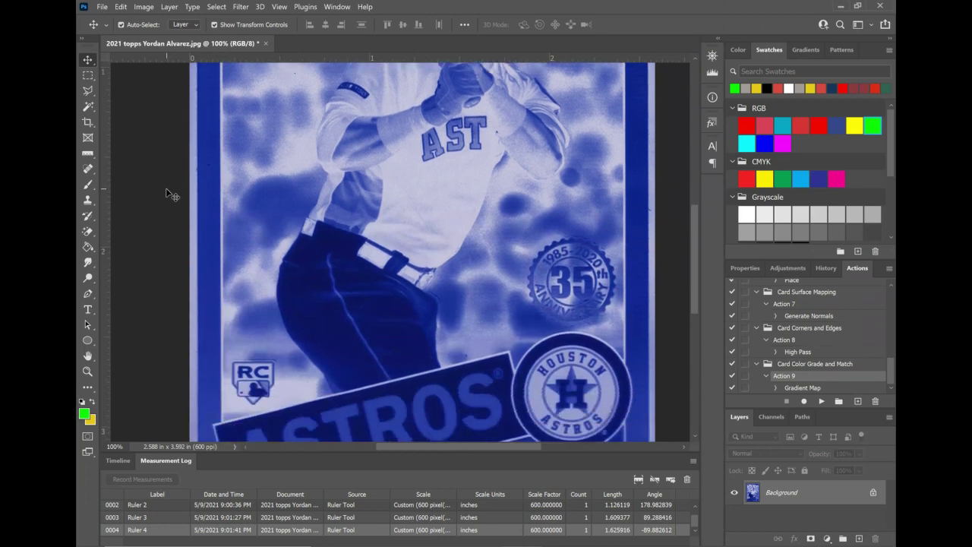
scroll(168, 193, down, 4)
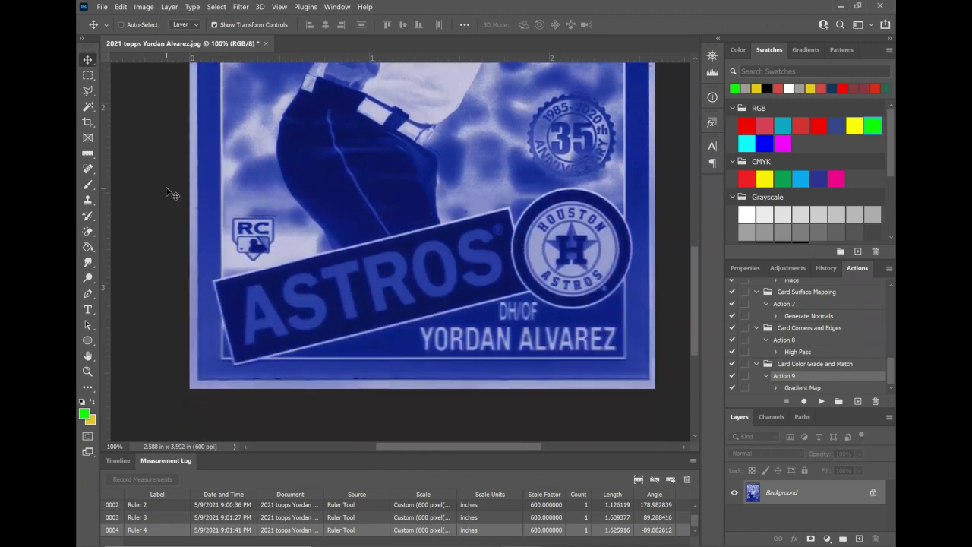
Inspect the gradient-mapped card at 200% and 400% around the Astros logo, top-right corner, player's cap, bottom-left corner, bottom edge and top border.
key(ctrl+plus)
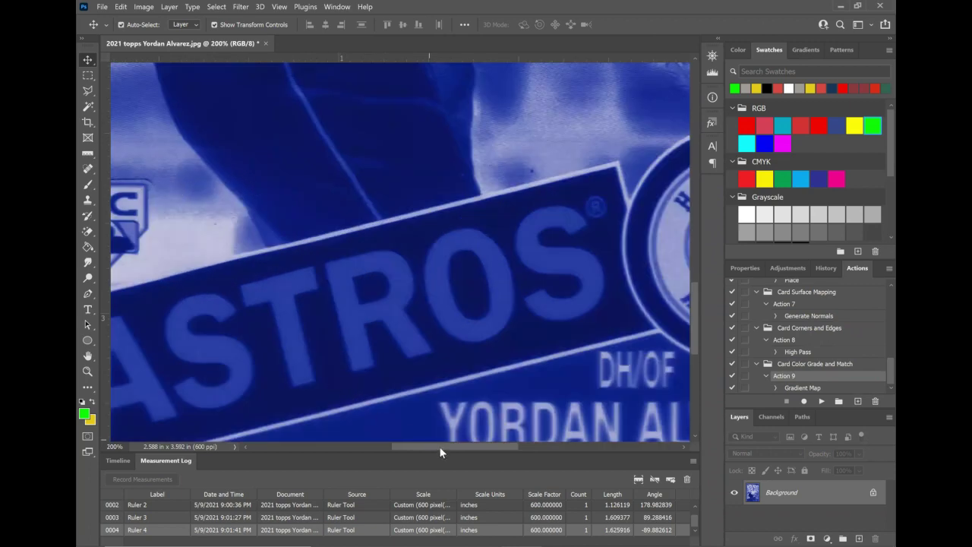
drag(440, 453, 518, 453)
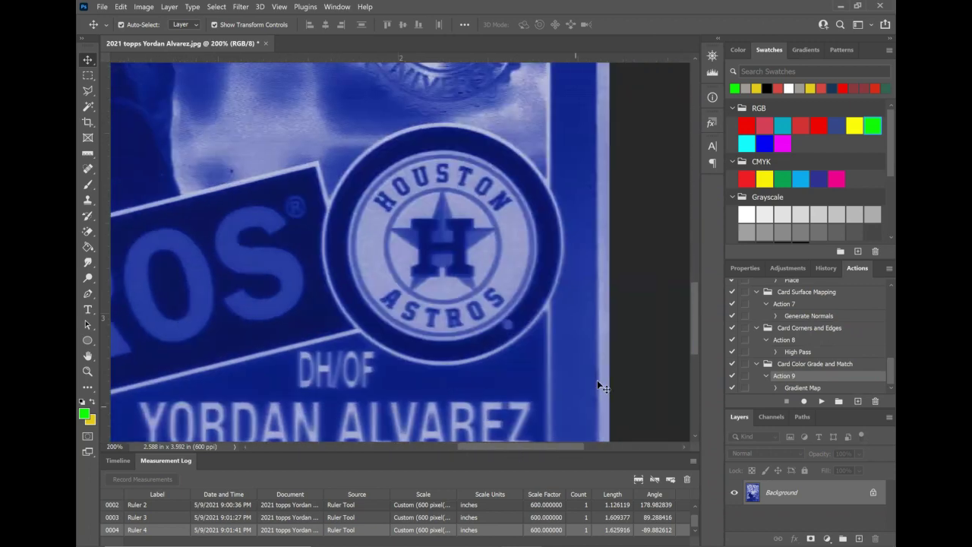
drag(692, 300, 683, 155)
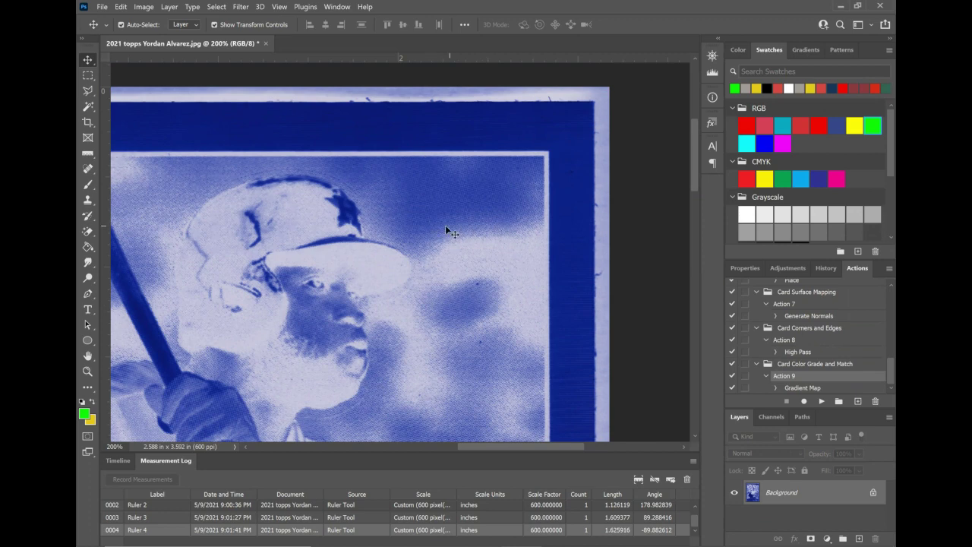
key(ctrl+equal)
key(ctrl+equal)
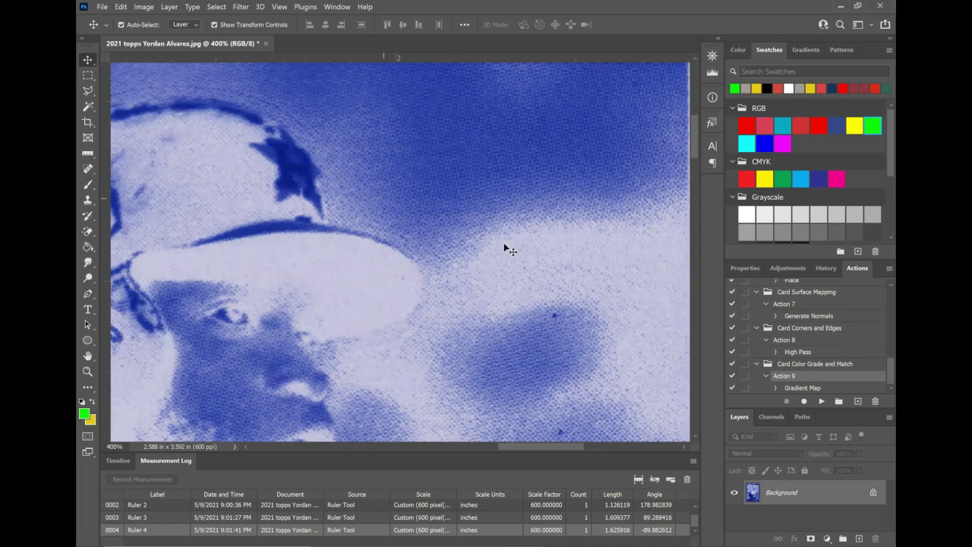
drag(528, 447, 349, 416)
drag(694, 150, 698, 244)
drag(696, 267, 694, 386)
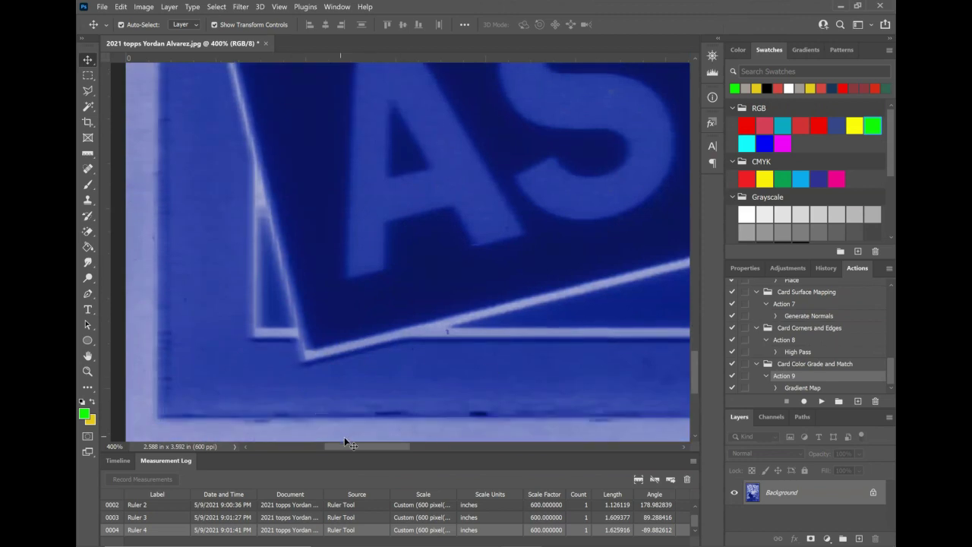
drag(348, 449, 408, 450)
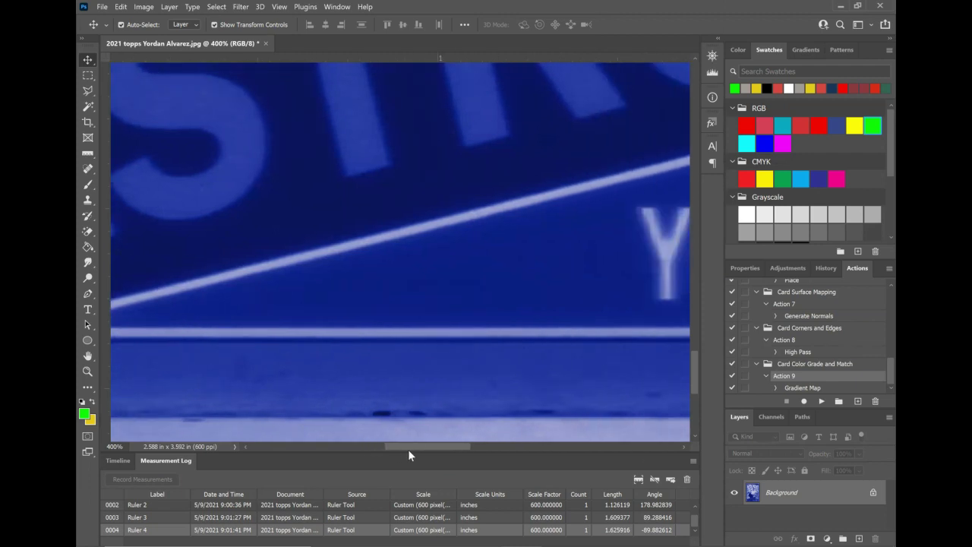
drag(695, 360, 700, 125)
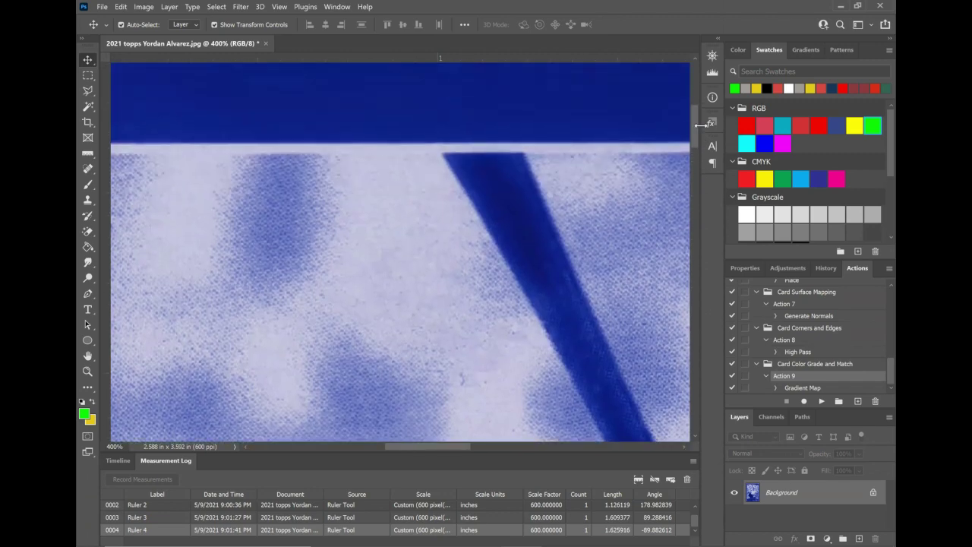
Undo the Gradient Map on the card and show the whole card in its original colors at 50%.
key(ctrl+minus)
key(ctrl+minus)
key(ctrl+minus)
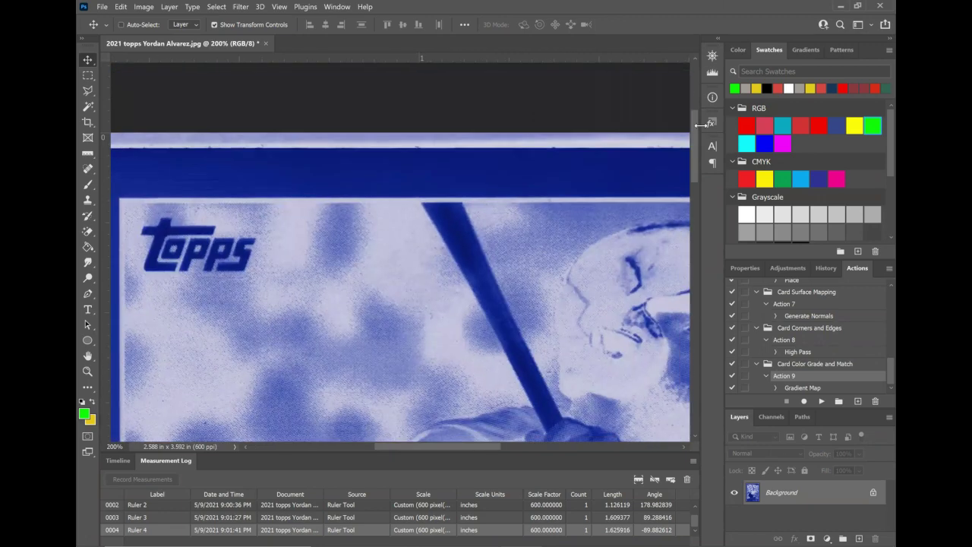
key(ctrl+minus)
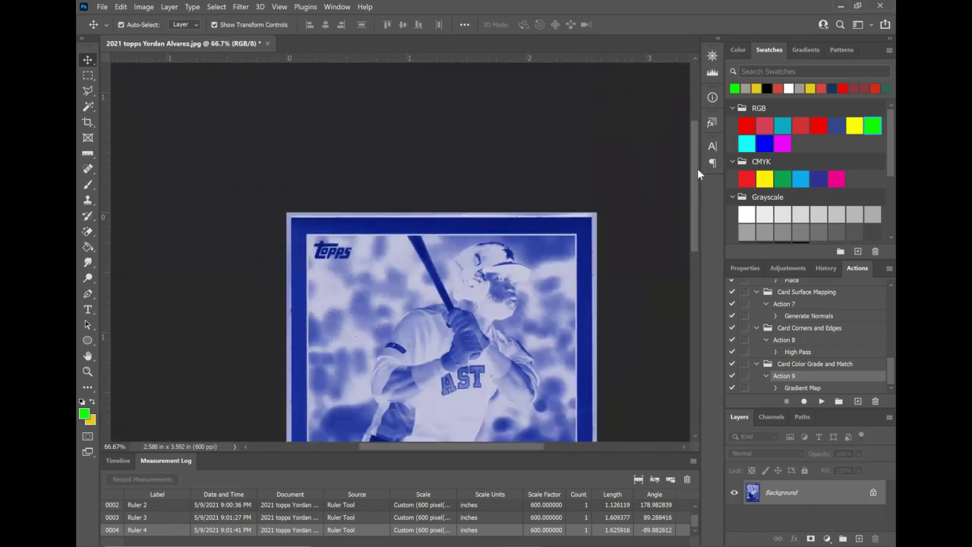
drag(697, 168, 697, 211)
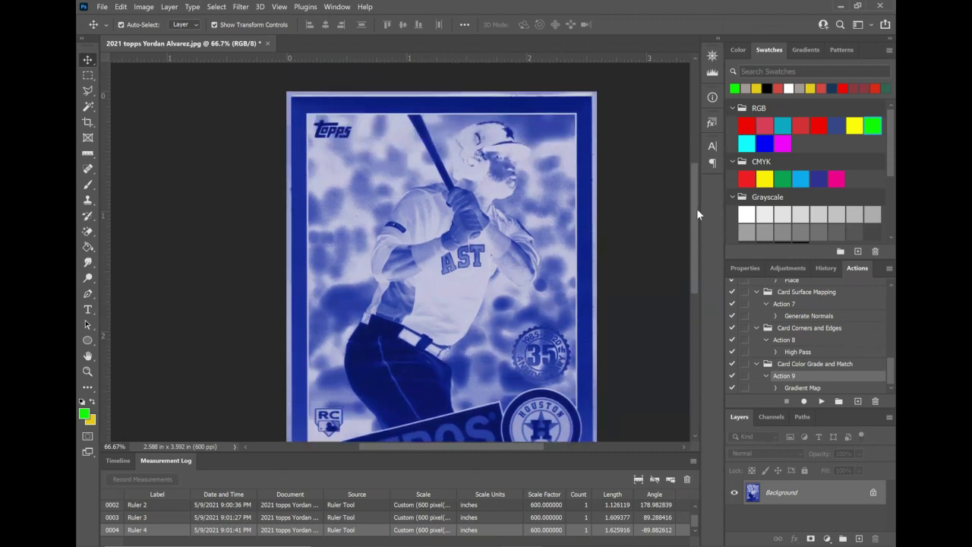
key(ctrl+z)
drag(691, 203, 692, 208)
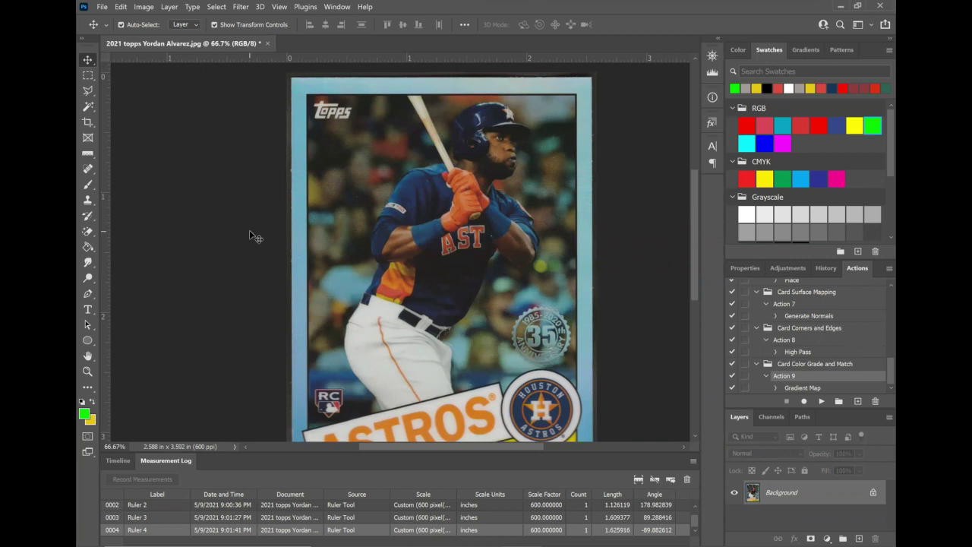
scroll(251, 236, down, 2)
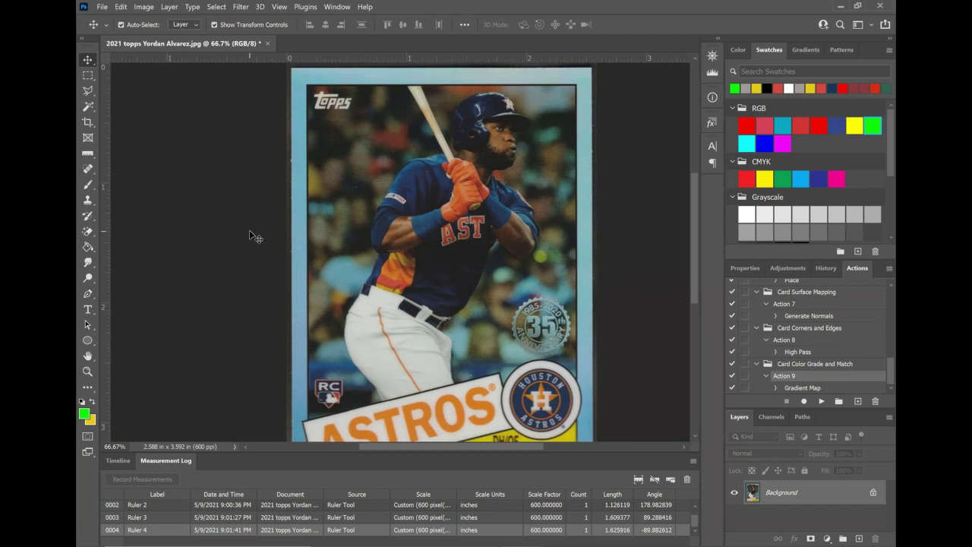
key(ctrl+minus)
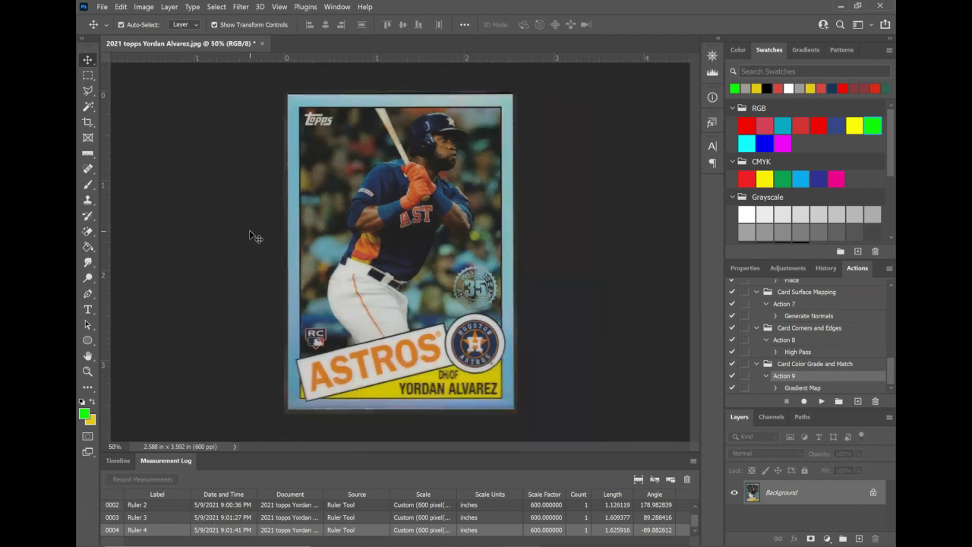